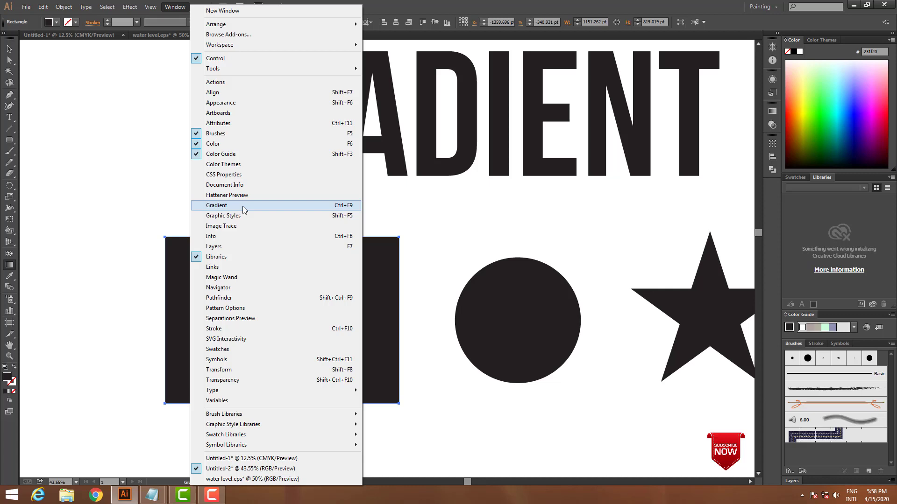
Apply a linear gradient to the rectangle and add an intermediate dark stop at about 48.47%
click(242, 206)
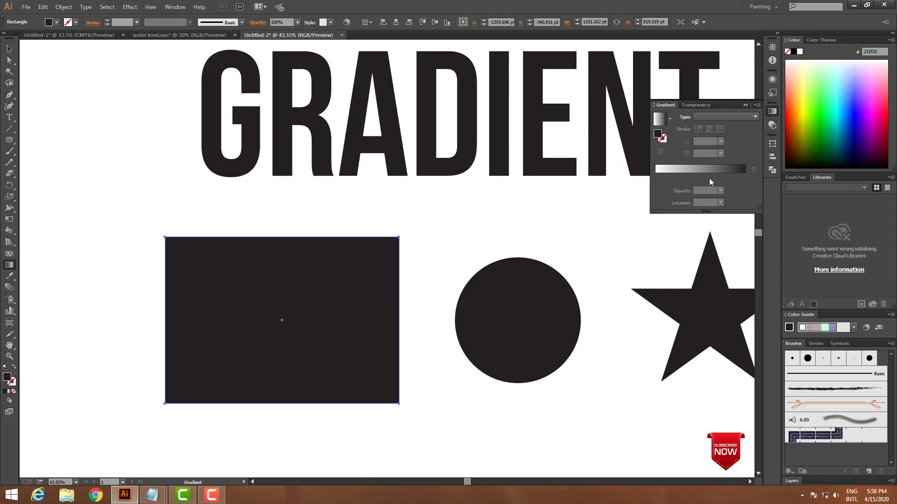
click(726, 176)
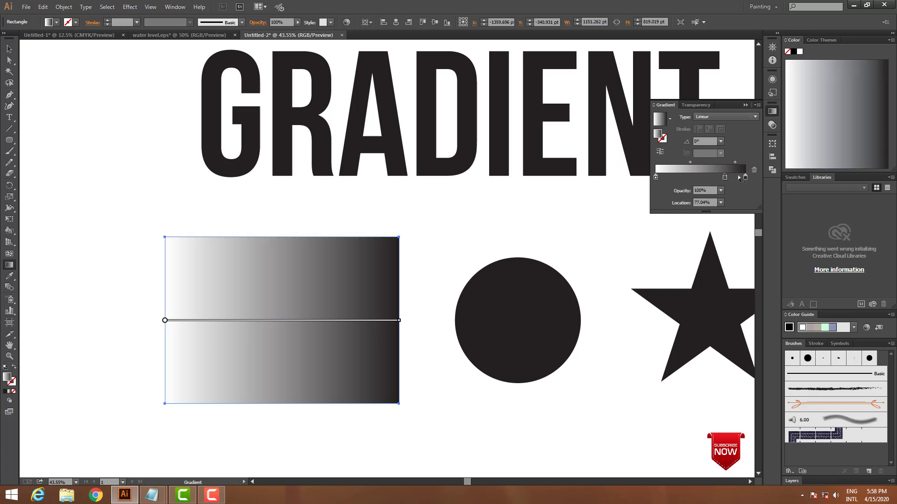
drag(725, 107, 697, 142)
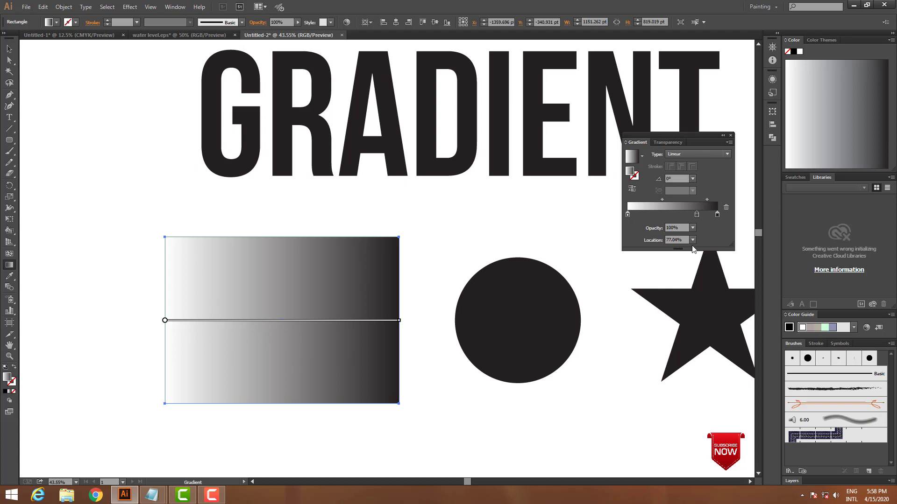
drag(699, 214, 669, 213)
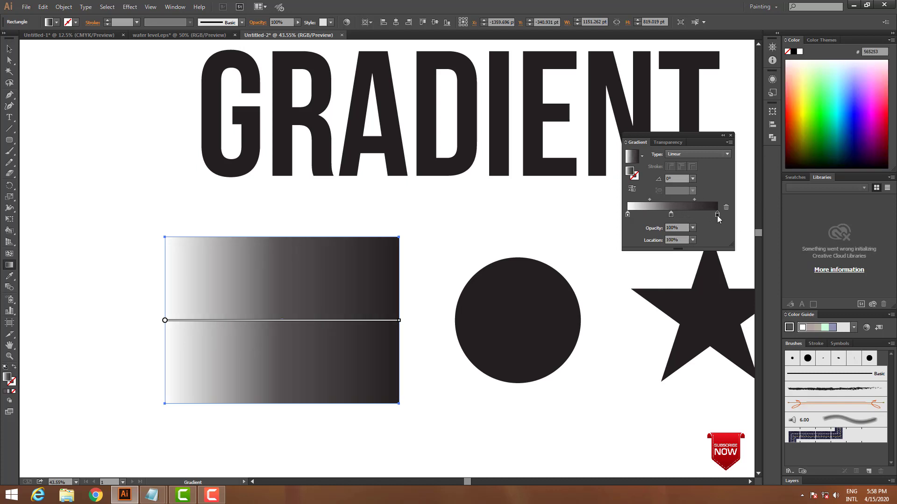
Switch the rectangle gradient's end stop to RGB and set its colour to blue 0, 116, 255
double_click(717, 215)
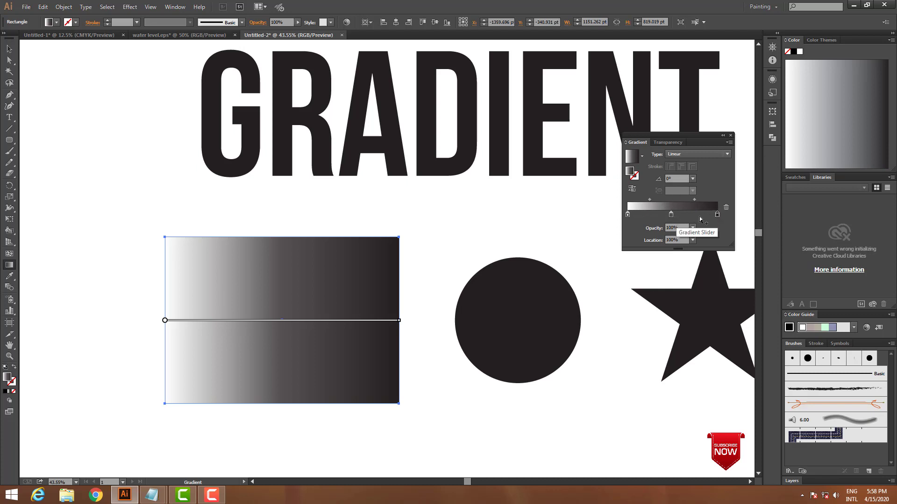
double_click(718, 216)
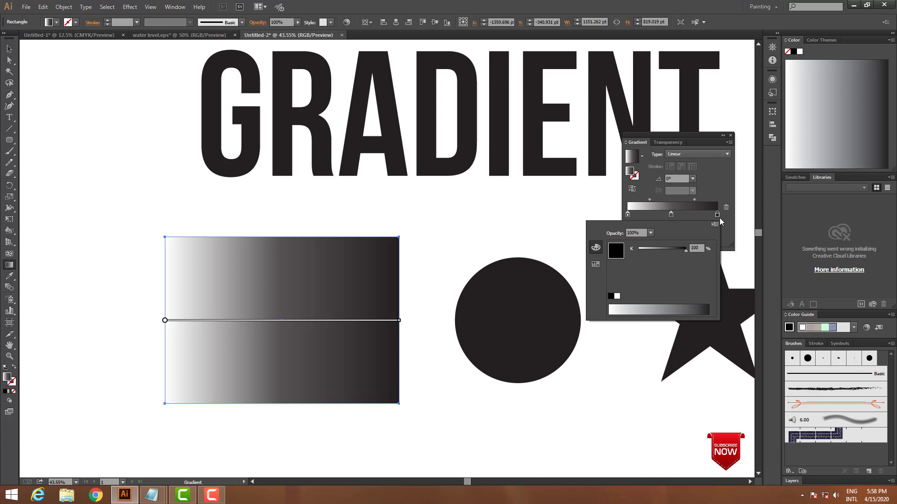
click(714, 225)
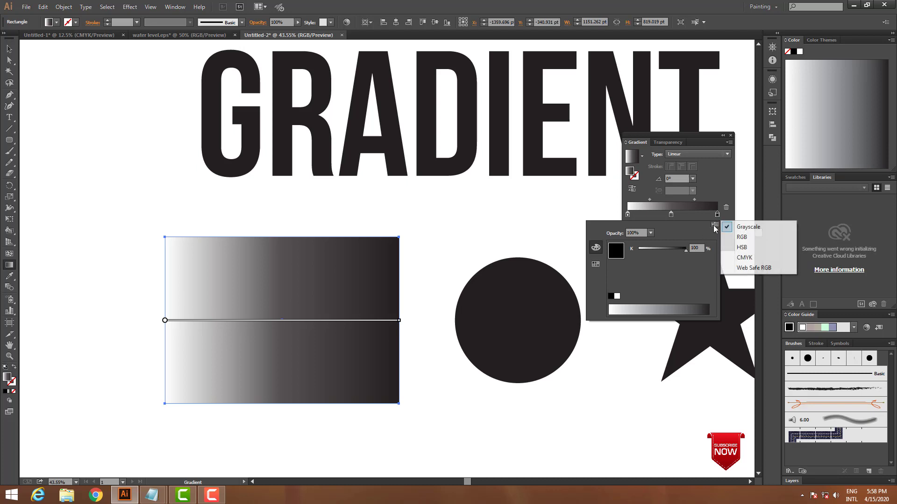
click(743, 237)
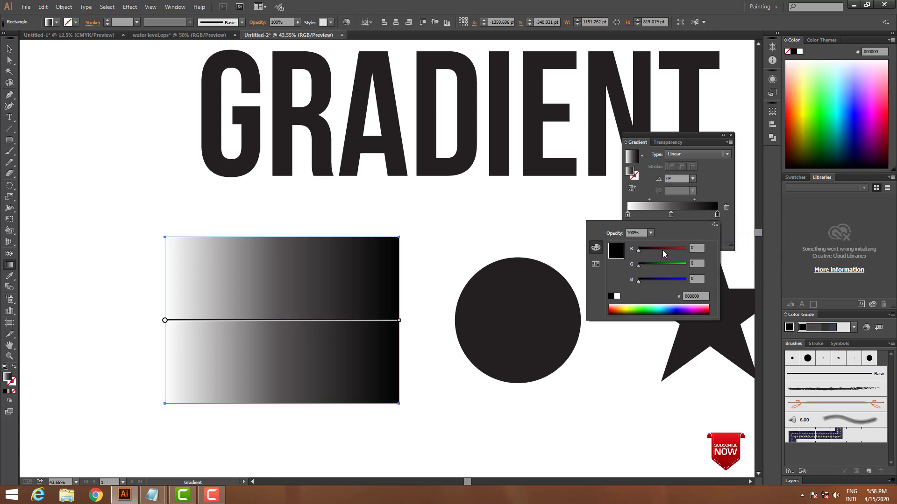
drag(681, 250, 706, 252)
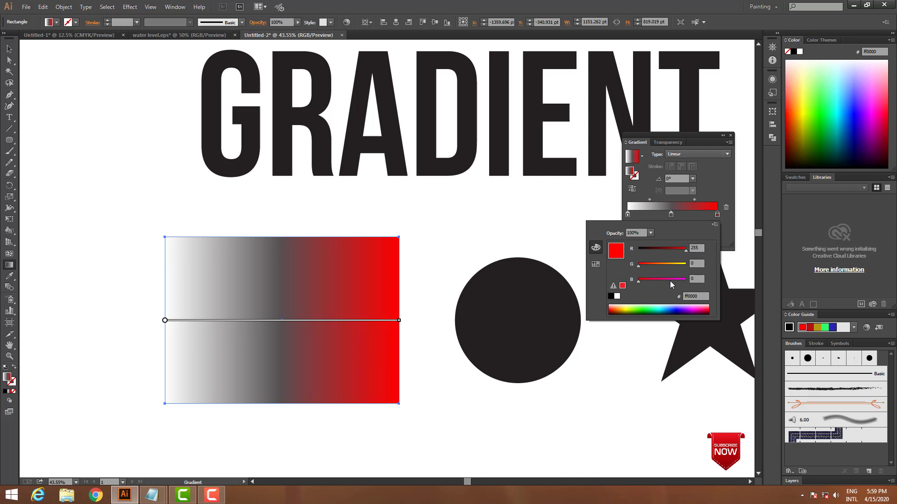
drag(670, 281, 642, 279)
click(685, 279)
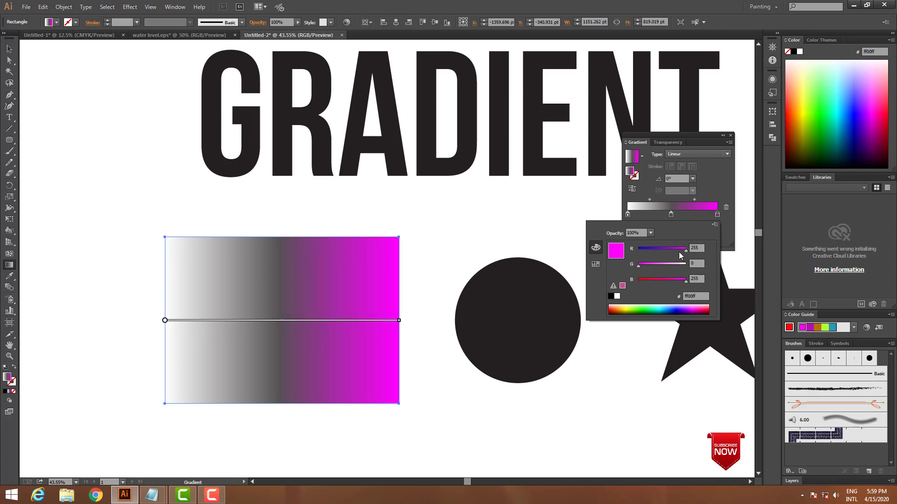
drag(685, 250, 639, 250)
click(660, 265)
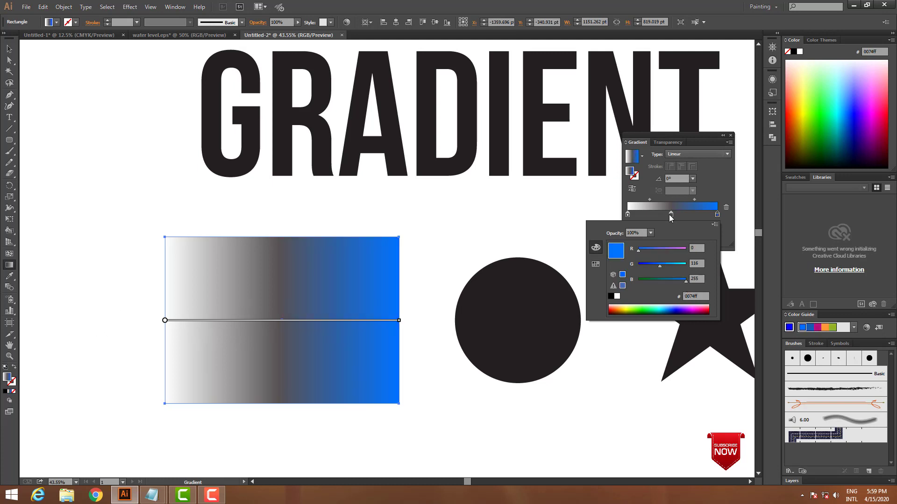
Switch the rectangle gradient's start stop to RGB and set its colour to light blue 0, 176, 255
double_click(628, 214)
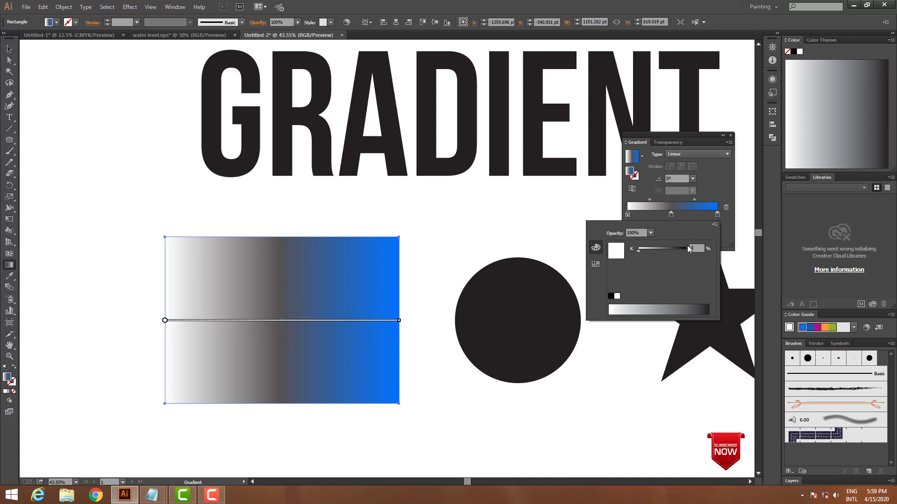
click(715, 226)
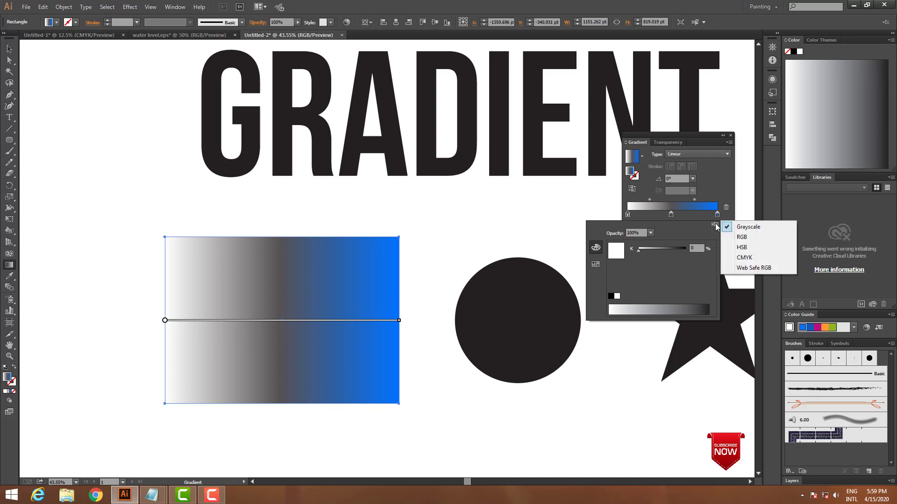
click(742, 238)
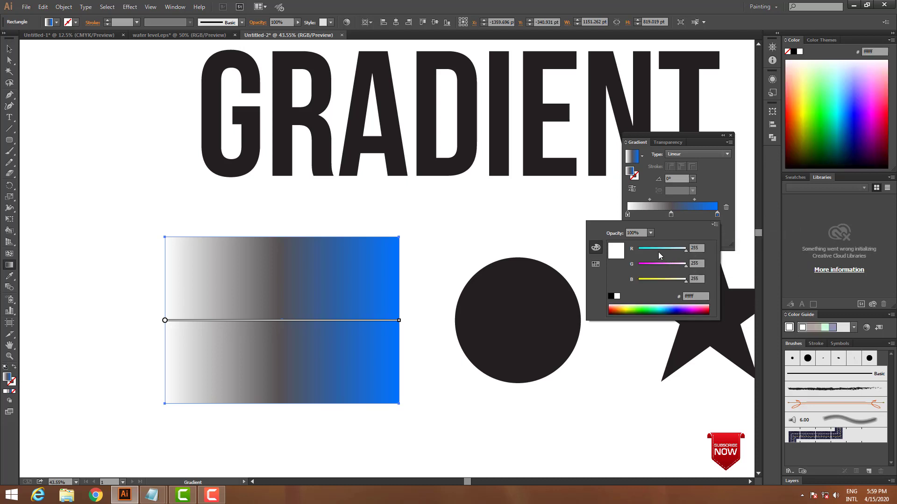
drag(657, 252, 637, 251)
mouse_move(669, 280)
mouse_down()
mouse_move(645, 279)
mouse_move(695, 279)
mouse_move(668, 270)
mouse_up()
Delete the grey middle gradient stop and shift the blend midpoint to about 42.86%
click(671, 214)
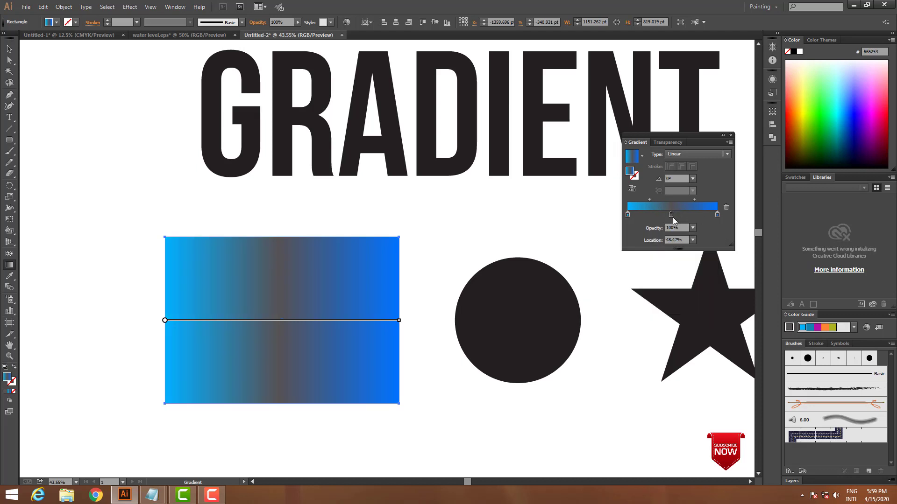
click(726, 209)
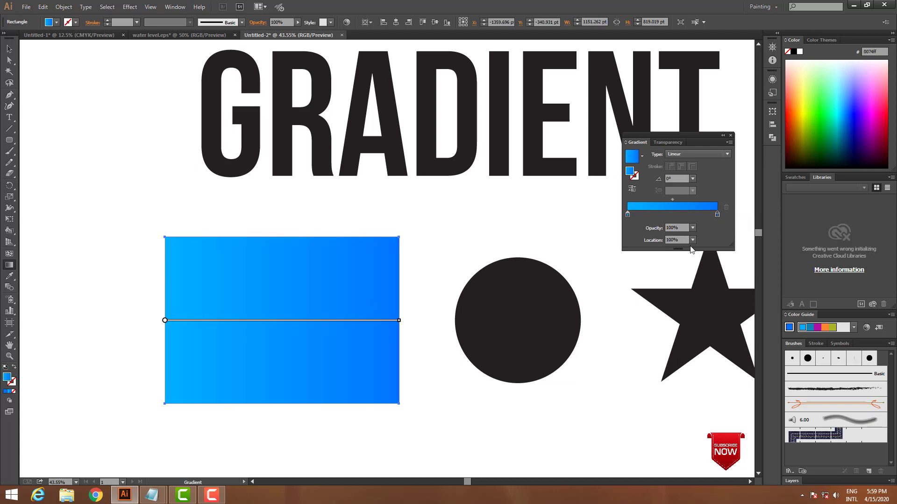
click(627, 214)
drag(675, 201, 667, 200)
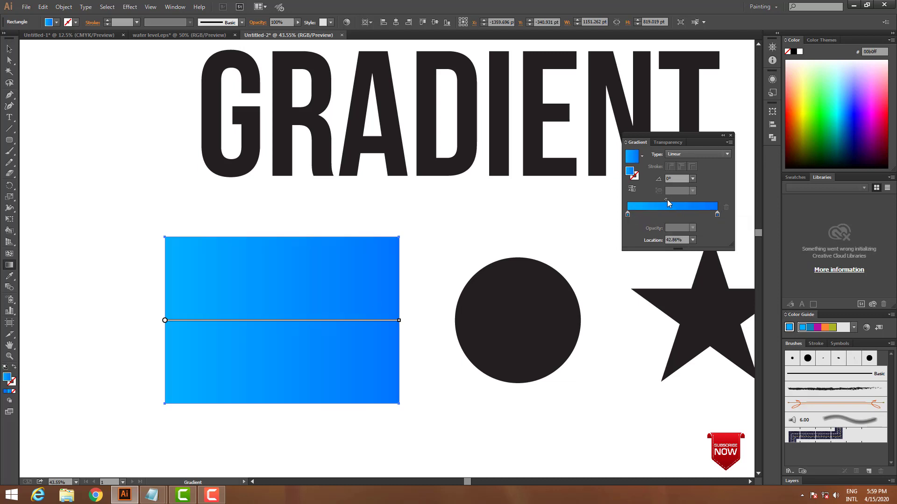
Change the rectangle gradient's end stop to RGB 0, 37, 255 and its start stop to cyan 00ffff
double_click(719, 214)
drag(655, 264, 645, 264)
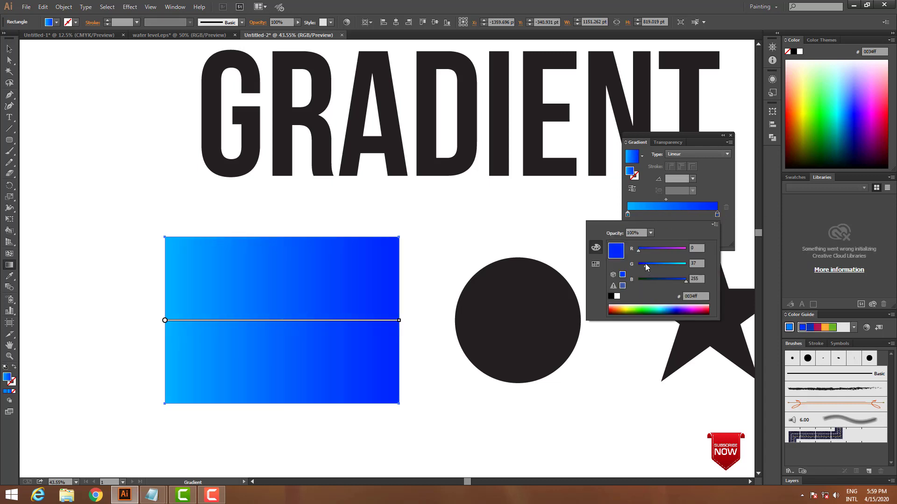
double_click(627, 214)
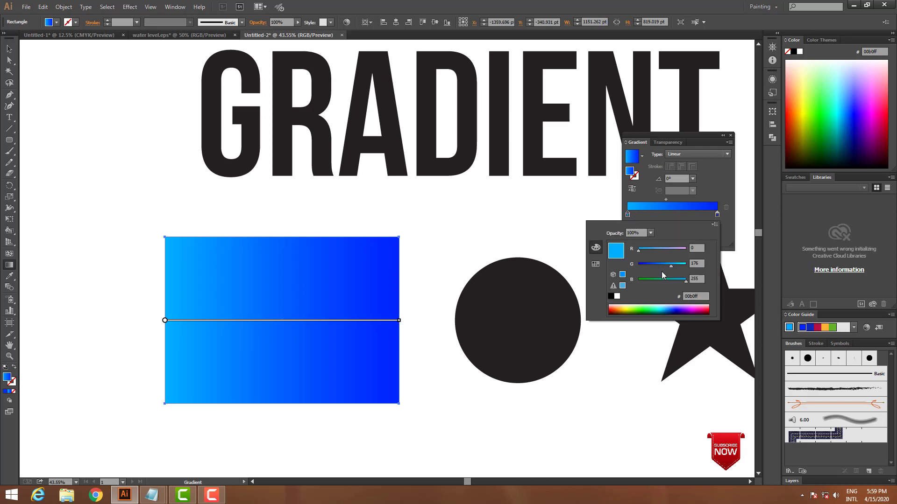
drag(671, 265, 717, 276)
click(9, 50)
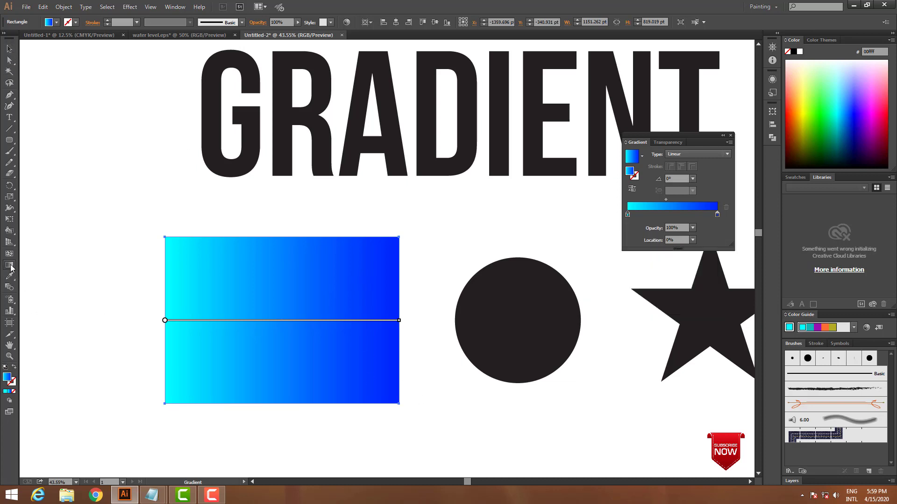
Move the cyan stop on the rectangle's gradient bar to just before the centre and shift the midpoint towards the blue end
mouse_move(162, 321)
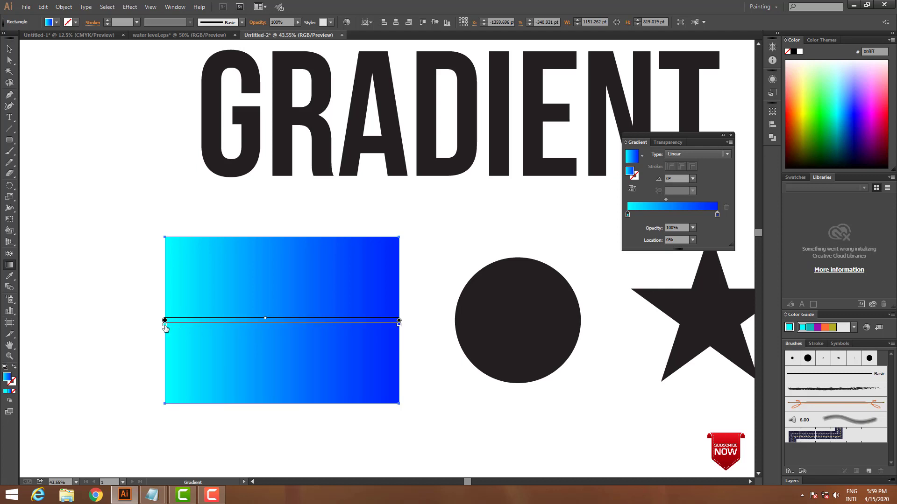
mouse_move(166, 328)
mouse_down()
mouse_move(322, 329)
mouse_move(225, 327)
mouse_move(286, 327)
mouse_move(262, 327)
mouse_up()
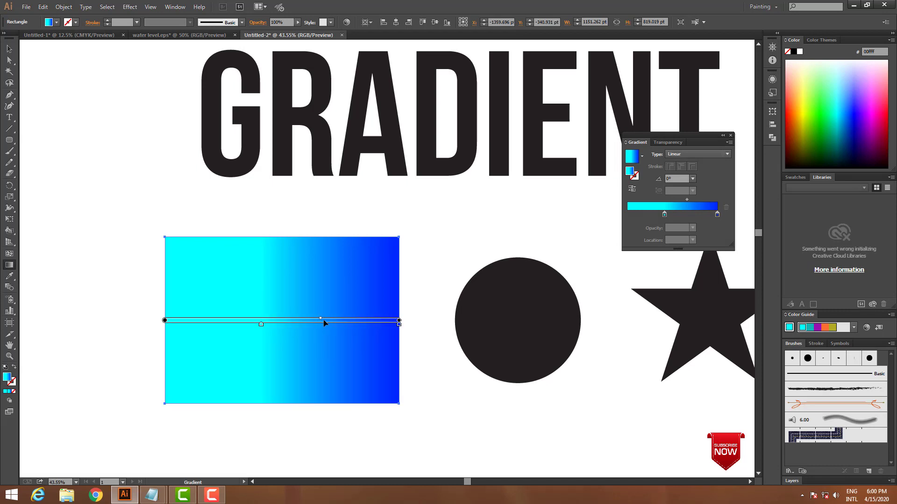
mouse_move(322, 321)
mouse_down()
mouse_move(357, 320)
mouse_move(308, 320)
mouse_move(338, 319)
mouse_up()
drag(261, 324, 253, 324)
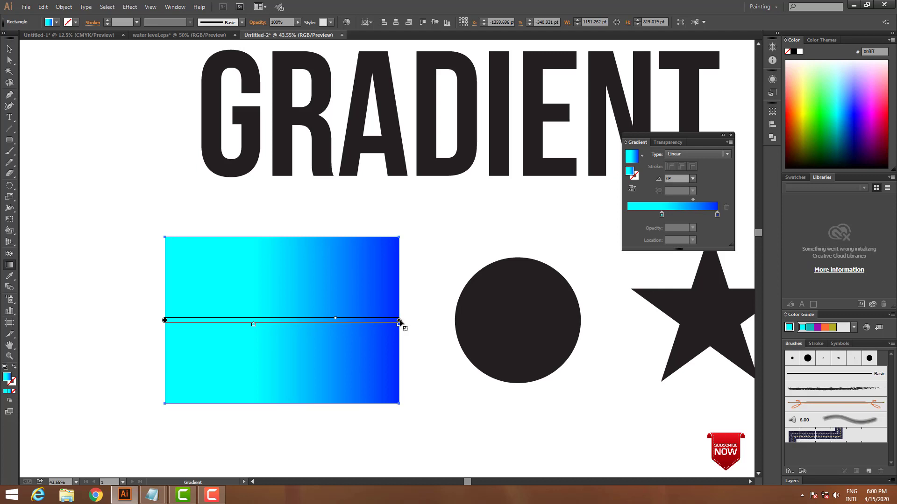
Redirect the rectangle's gradient diagonally downward at about -38° and move the cyan stop closer to the gradient's start
mouse_move(400, 320)
mouse_down()
mouse_move(595, 320)
mouse_move(286, 320)
mouse_move(292, 376)
mouse_move(269, 404)
mouse_up()
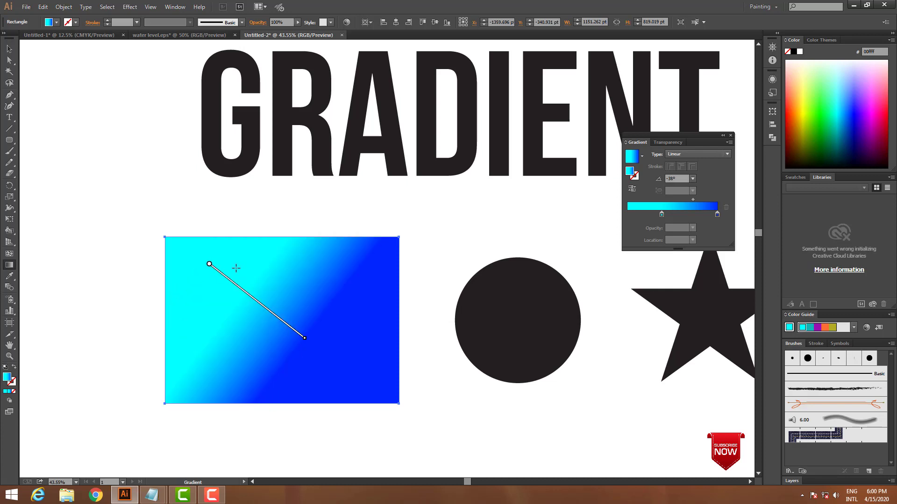
mouse_move(208, 264)
drag(243, 297, 224, 282)
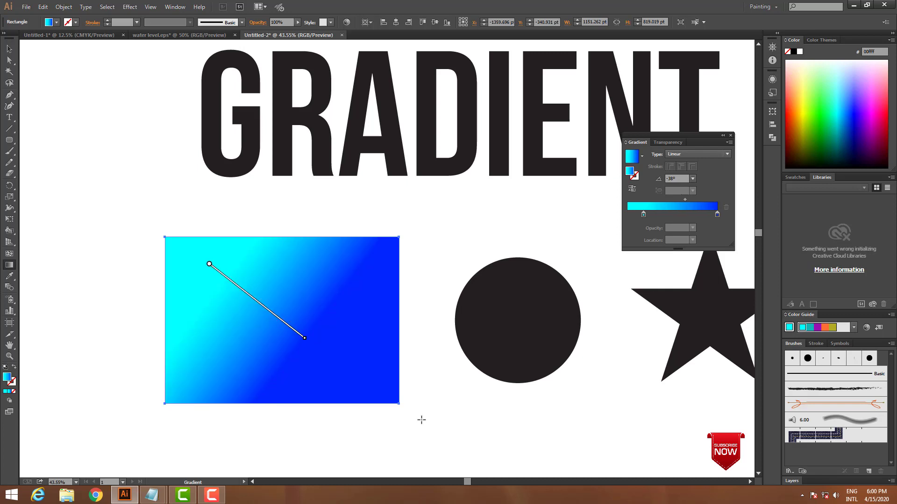
Apply the cyan-to-blue linear gradient to the circle, with the Gradient panel moved clear of the shapes
click(10, 49)
click(480, 351)
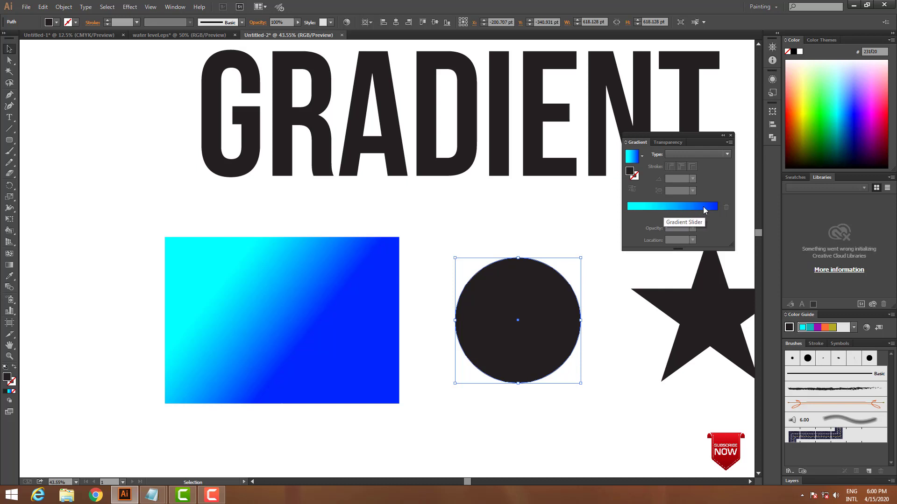
drag(643, 141, 145, 193)
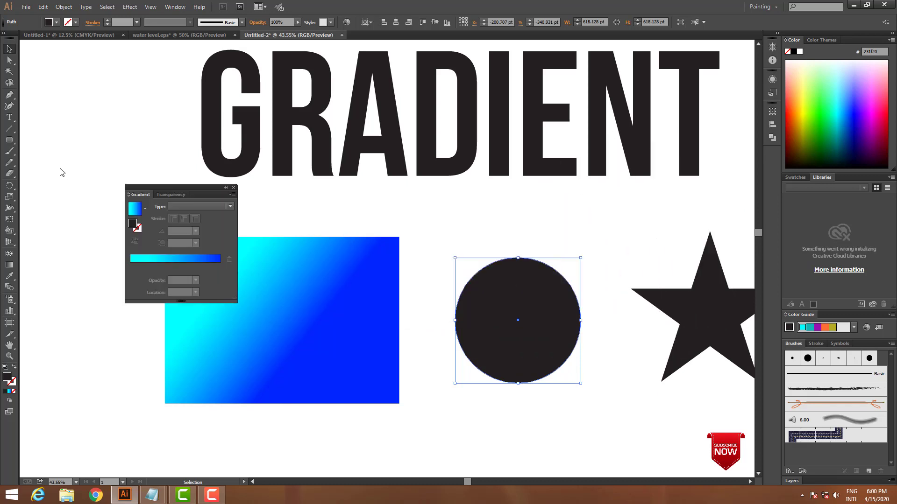
drag(59, 172, 60, 147)
click(98, 215)
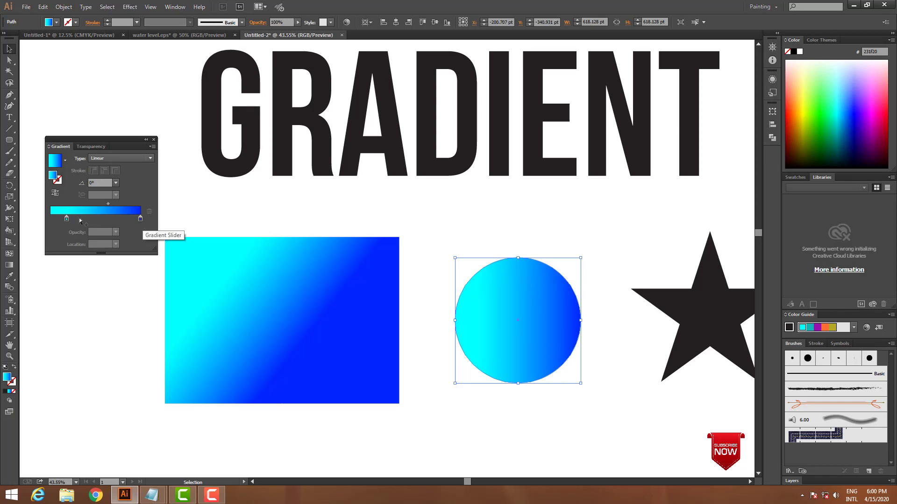
Set the circle gradient's end stop to magenta RGB 255, 37, 255 and its cyan stop to violet RGB 101, 0, 255
double_click(140, 218)
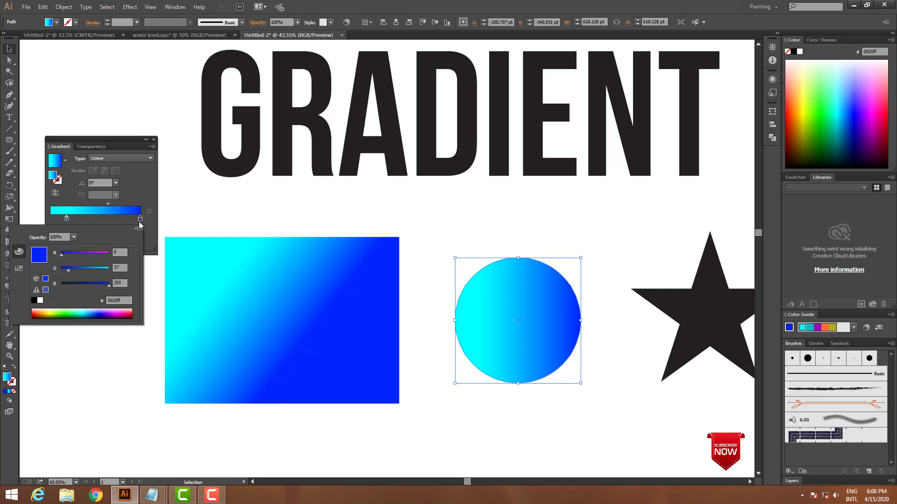
drag(78, 255, 111, 255)
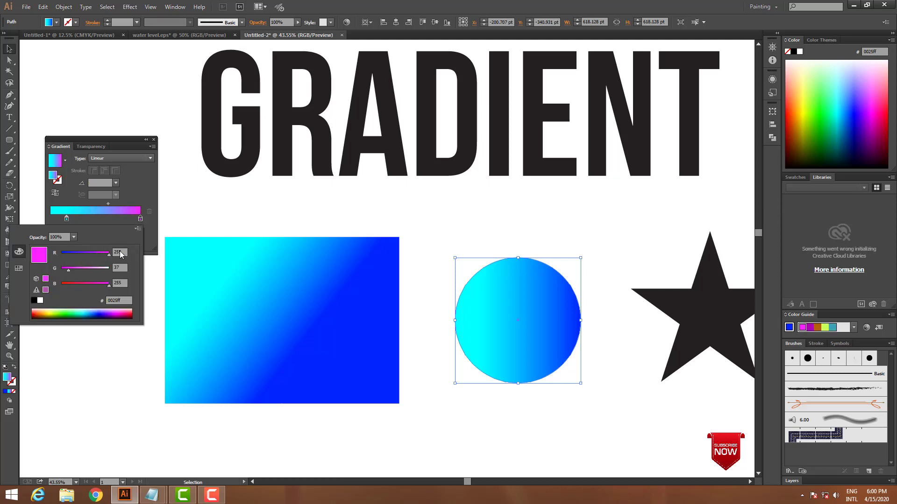
click(68, 219)
double_click(67, 219)
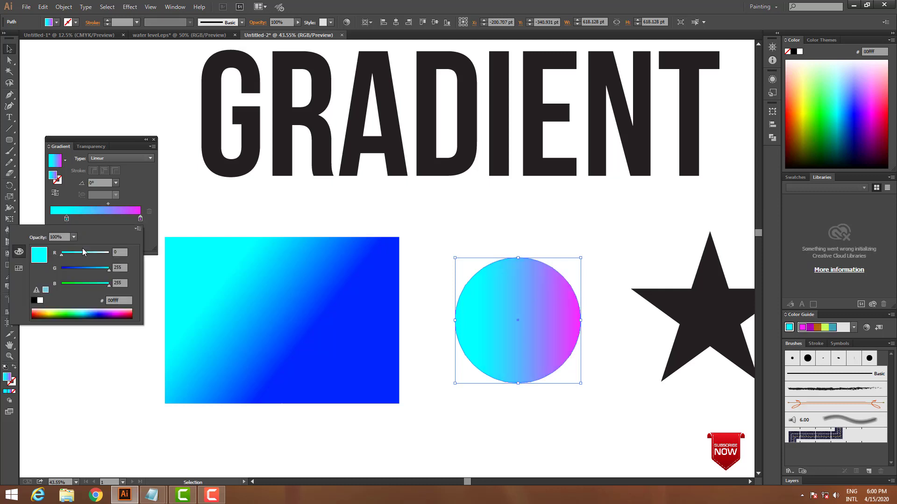
drag(90, 271, 80, 252)
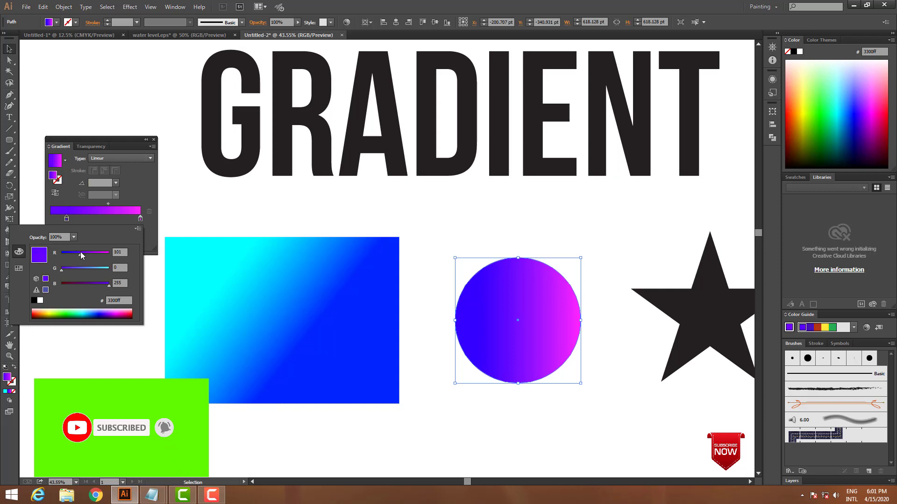
click(137, 207)
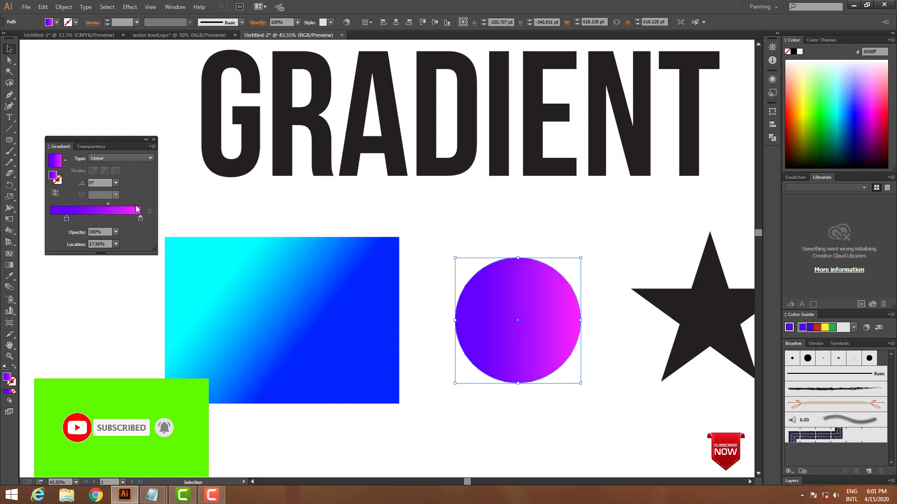
Add a stop at about 80% on the circle's gradient and recolour it violet, RGB 102, 27, 255
click(122, 221)
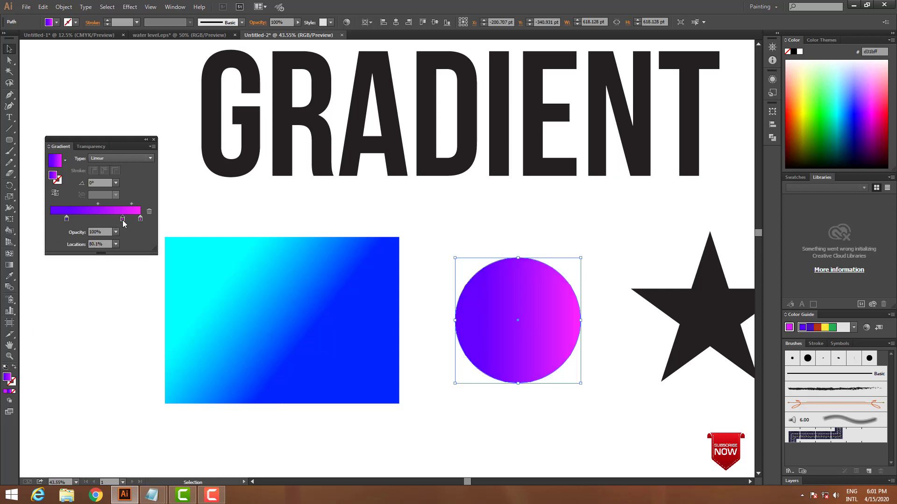
double_click(123, 221)
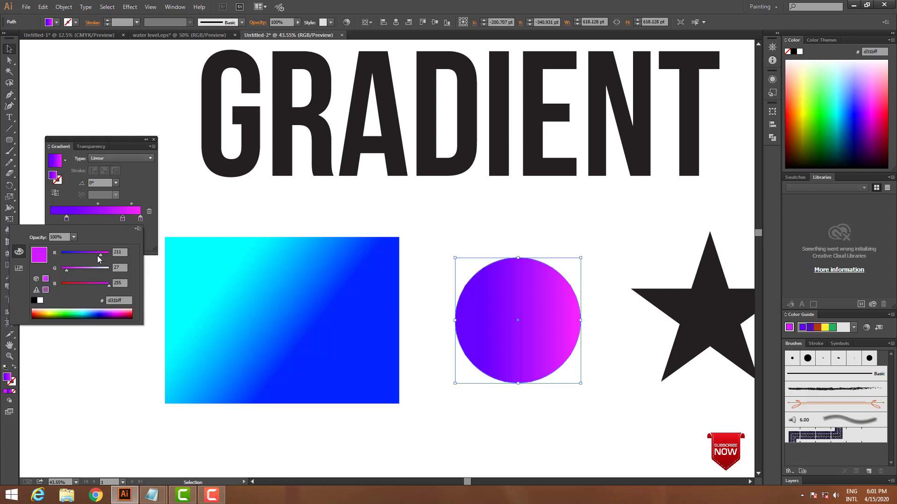
drag(100, 255, 81, 255)
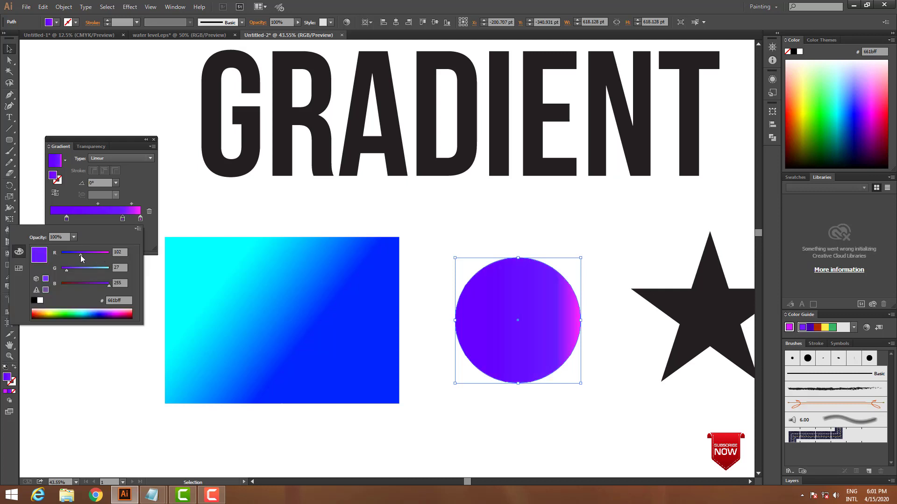
Add a stop at about 54% on the circle's gradient and colour it yellow, RGB 255, 255, 0
click(100, 219)
double_click(98, 219)
drag(80, 255, 121, 254)
mouse_move(65, 270)
mouse_down()
mouse_move(115, 267)
mouse_move(61, 284)
mouse_up()
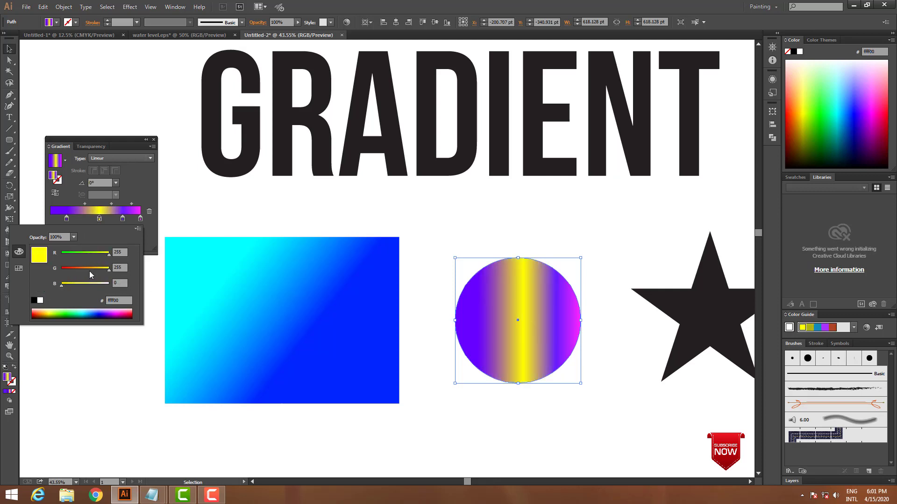
Give the circle's gradient a green stop, RGB 1, 255, 0, at about 16%, with a violet stop between it and the yellow one
click(64, 224)
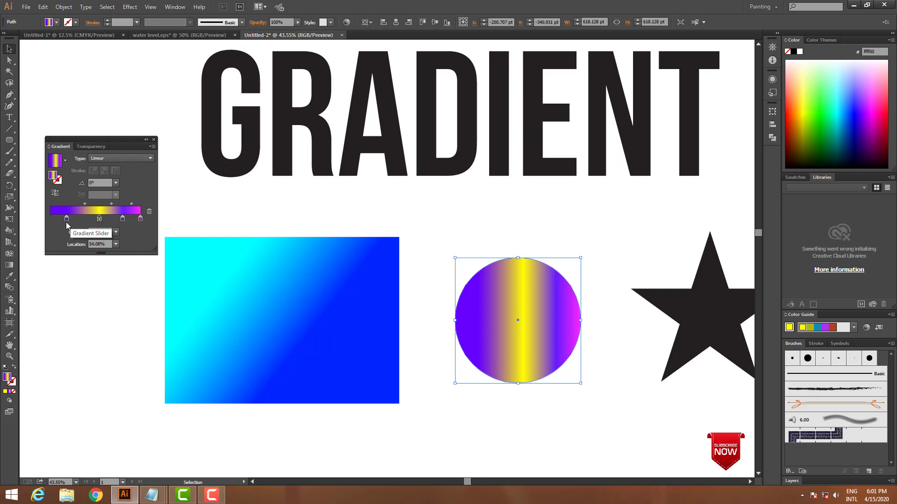
mouse_move(66, 220)
mouse_down()
mouse_move(84, 219)
mouse_move(65, 219)
mouse_up()
double_click(68, 221)
click(67, 220)
double_click(65, 220)
drag(79, 252, 62, 285)
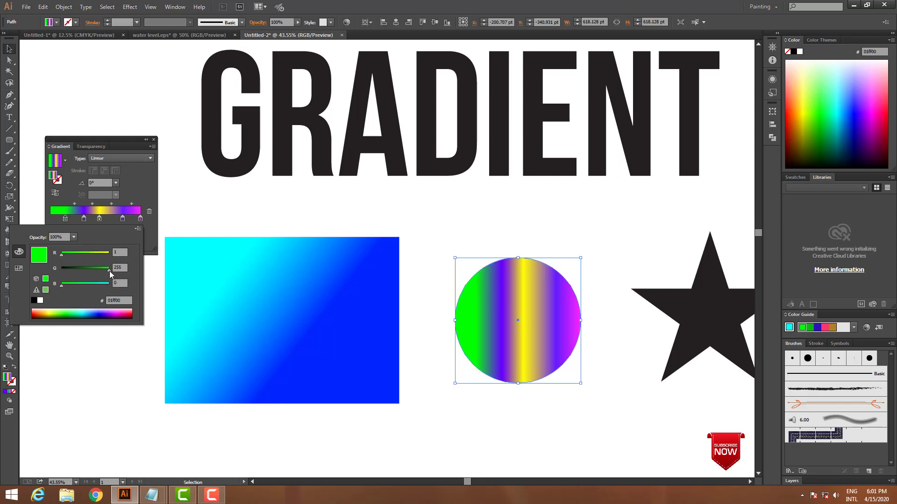
Change the circle's gradient type from linear to radial, with the Gradient panel moved slightly higher
click(132, 180)
drag(122, 139, 122, 133)
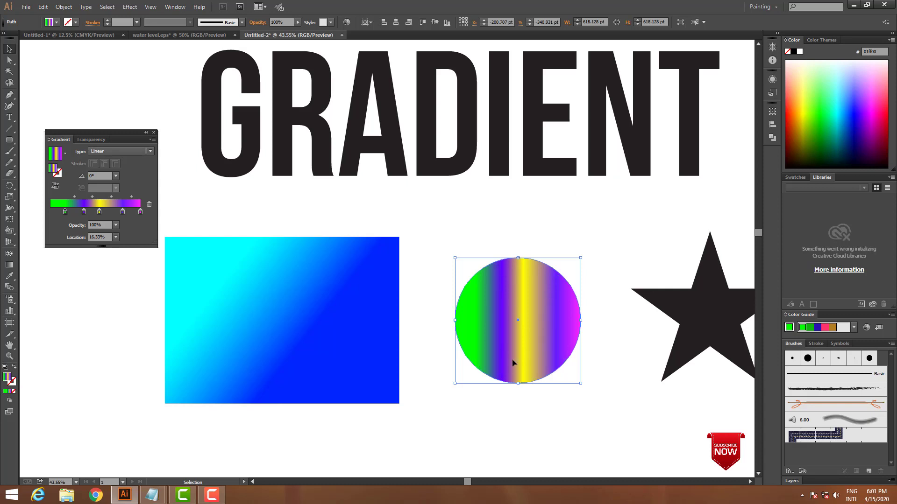
click(113, 151)
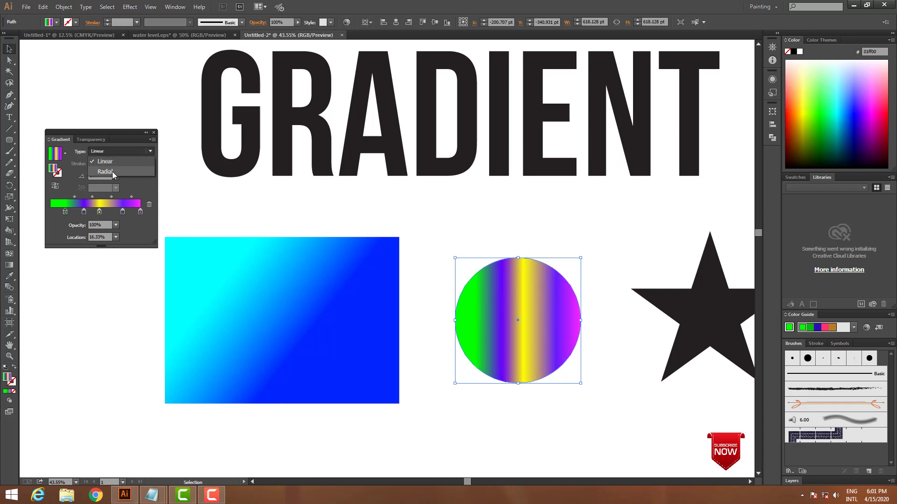
click(113, 171)
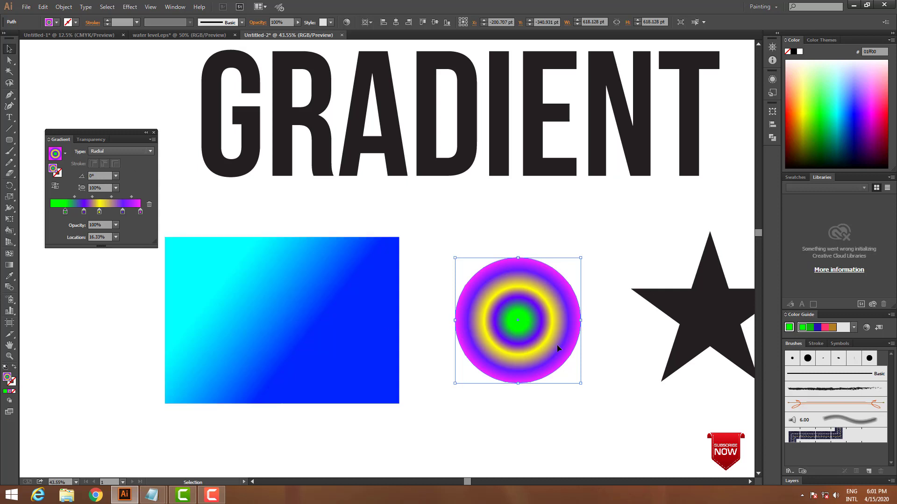
Change the rectangle's gradient to radial, switching it to linear and back to radial to compare the two types
click(280, 306)
click(115, 151)
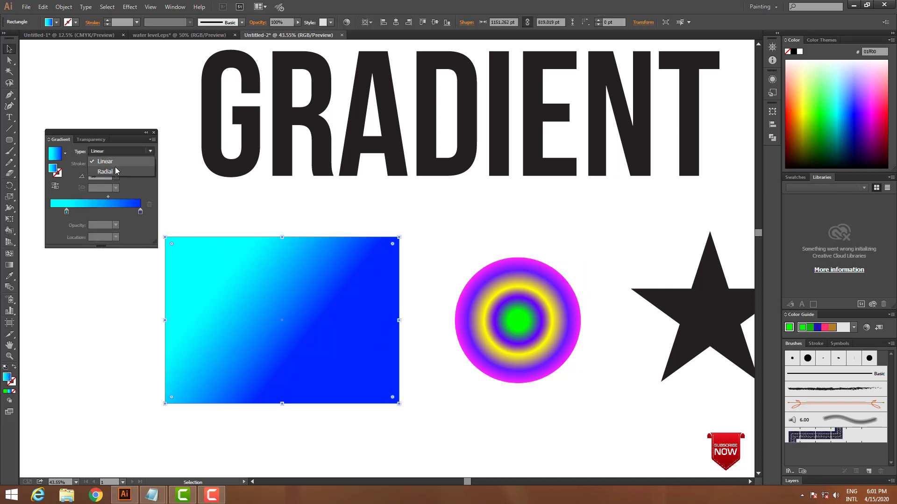
click(113, 171)
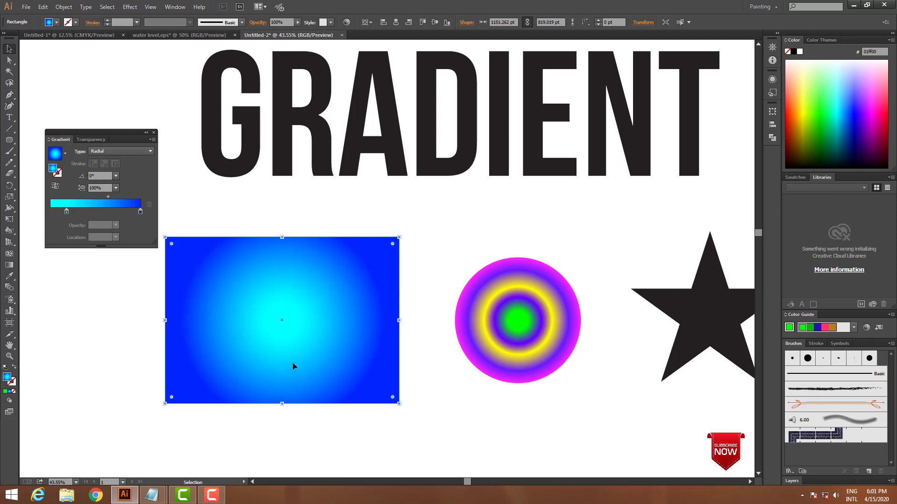
click(120, 154)
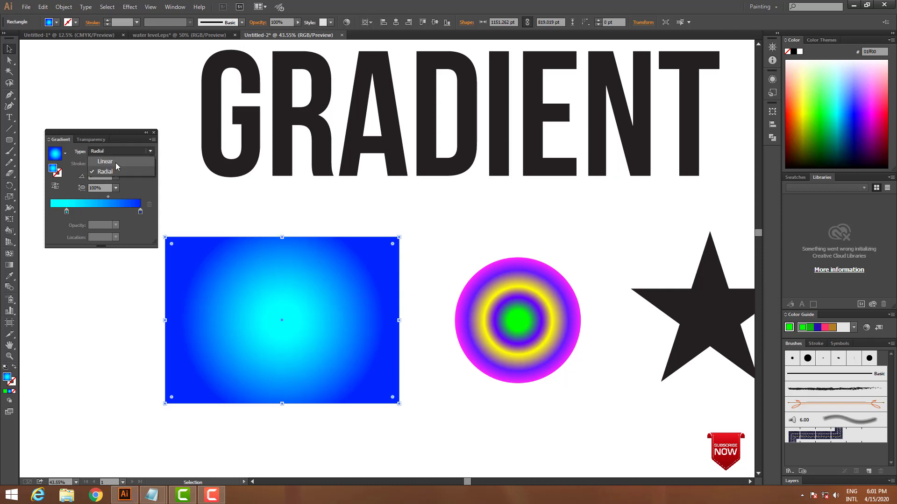
click(116, 162)
click(132, 153)
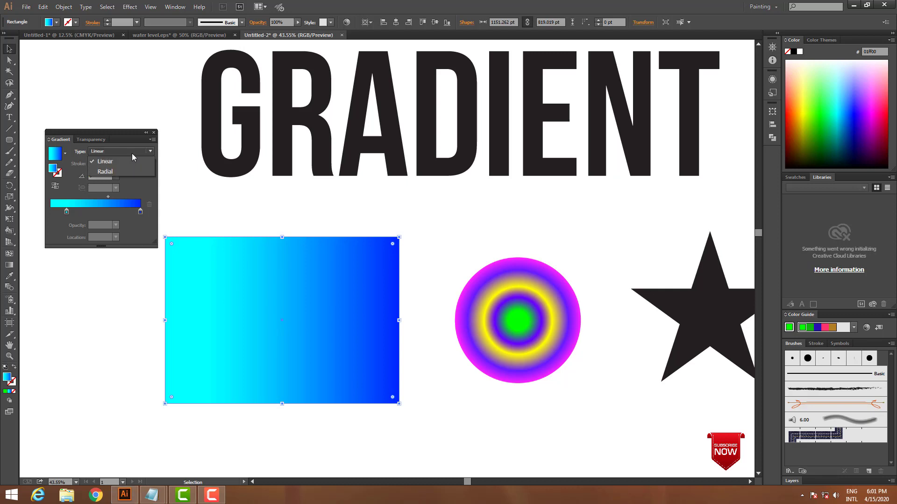
click(119, 172)
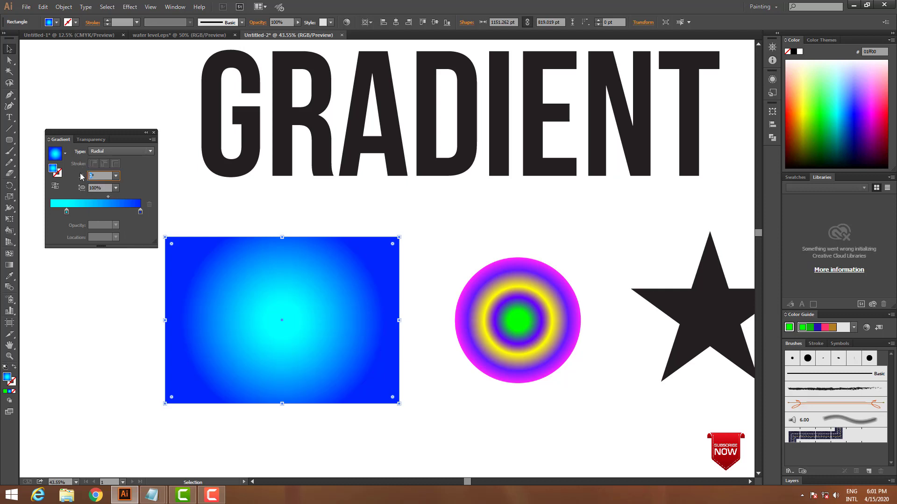
Try an angle of 50° on the rectangle's radial gradient
click(96, 175)
text(50)
key(Return)
Switch the rectangle's gradient to linear and set its angle to 50°
click(116, 151)
click(113, 163)
click(99, 176)
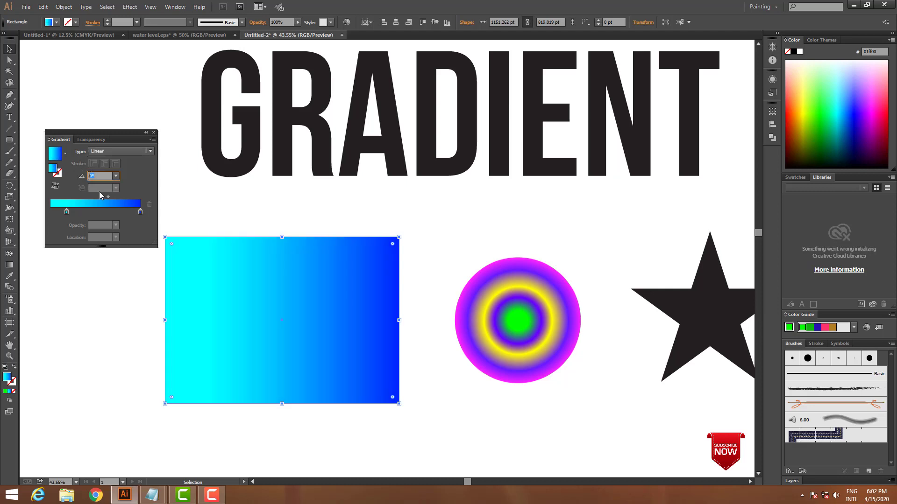
text(50)
key(Return)
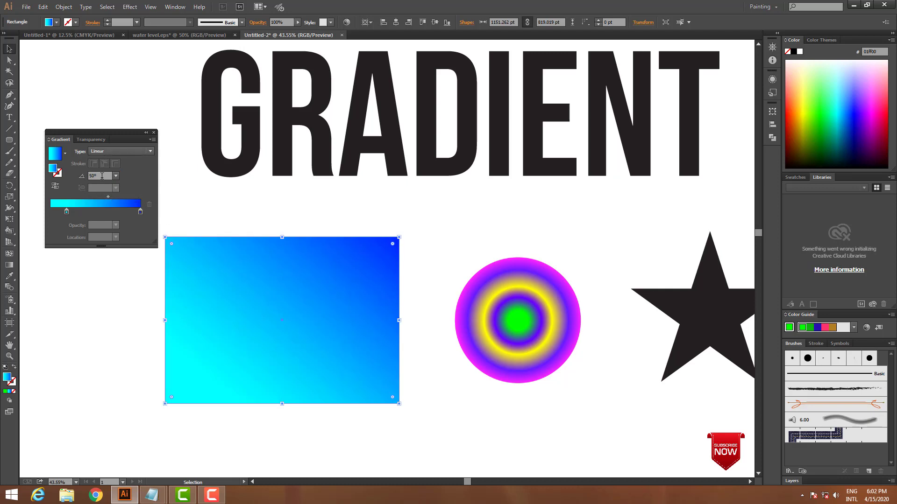
Try angles of 60° and -60° on the rectangle's linear gradient
click(99, 176)
text(60)
key(Return)
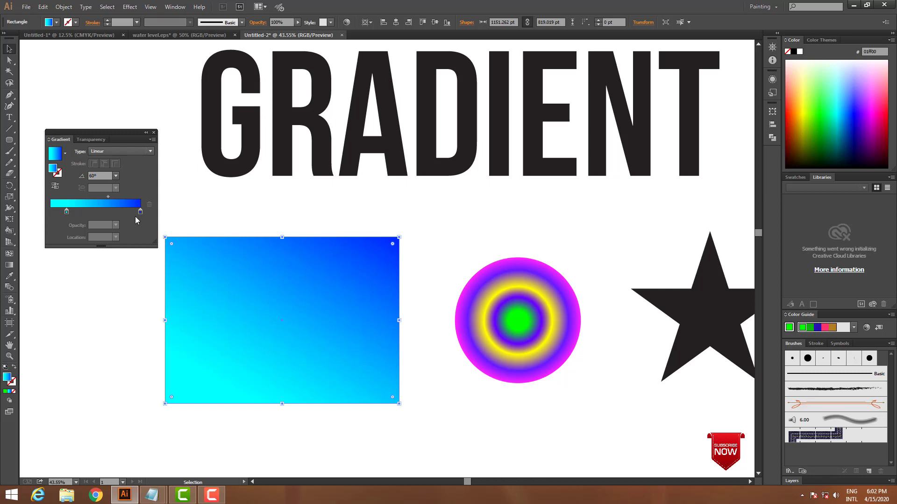
click(113, 176)
text(-50)
key(Return)
key(Return)
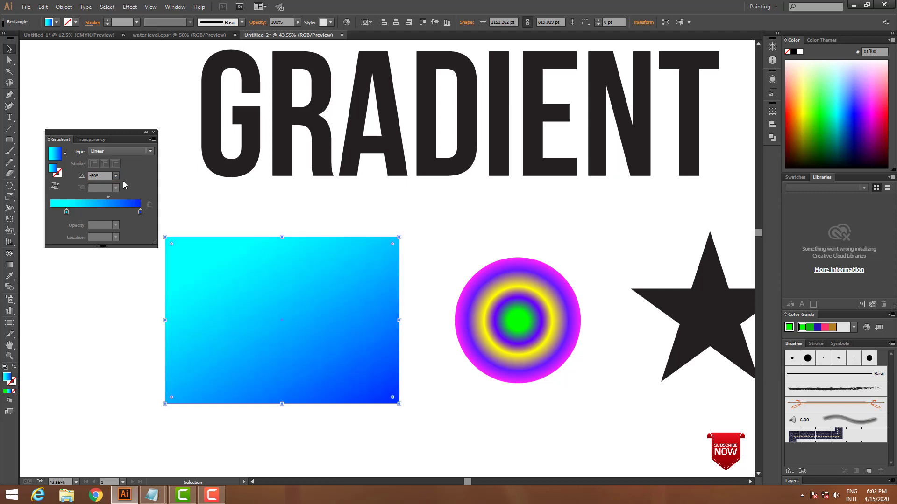
Try angles of 90°, -90° and 180° on the rectangle's linear gradient
click(99, 176)
text(90)
key(Return)
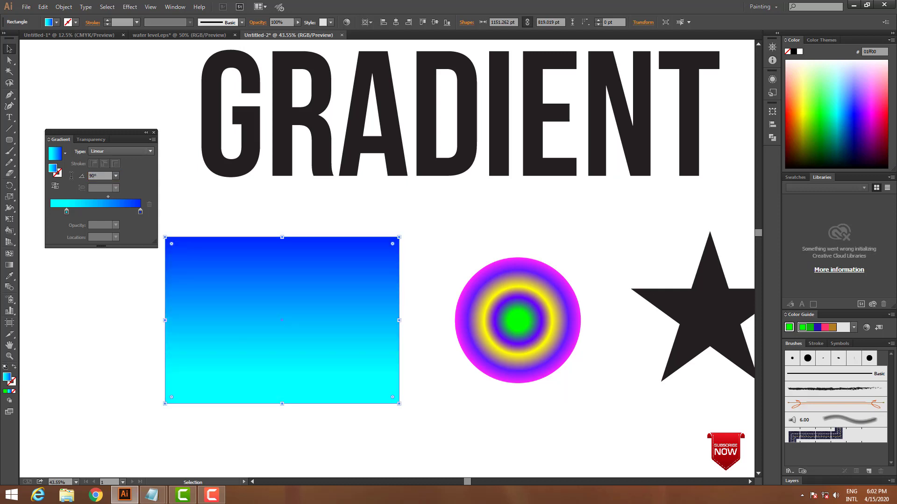
click(93, 175)
text(-90)
key(Return)
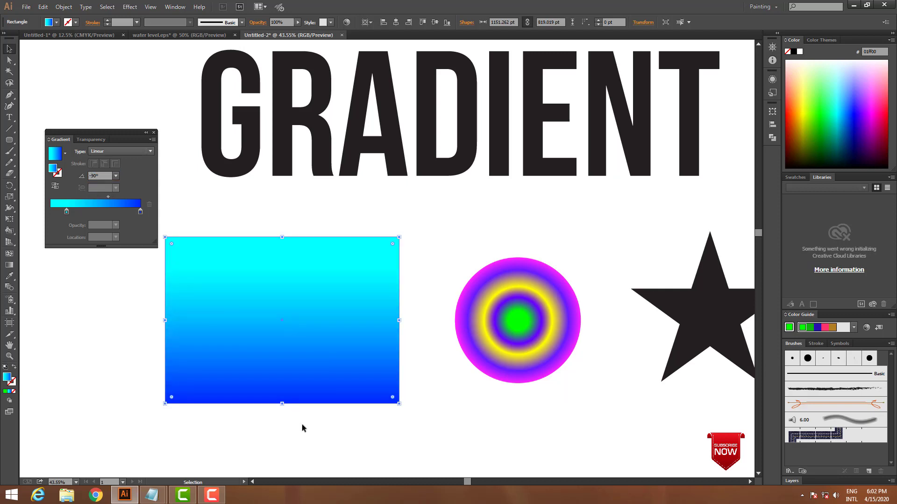
click(92, 177)
text(180)
key(Return)
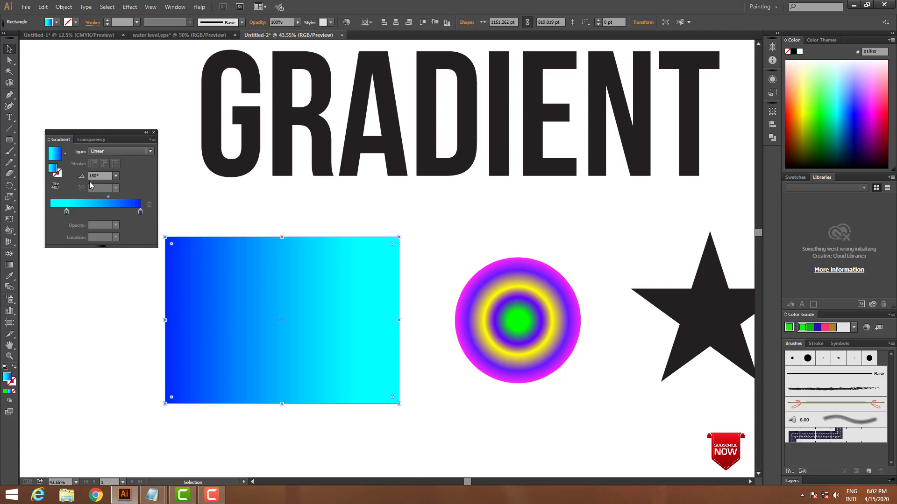
Set the rectangle's linear gradient angle to 0°
click(89, 178)
text(0)
key(Return)
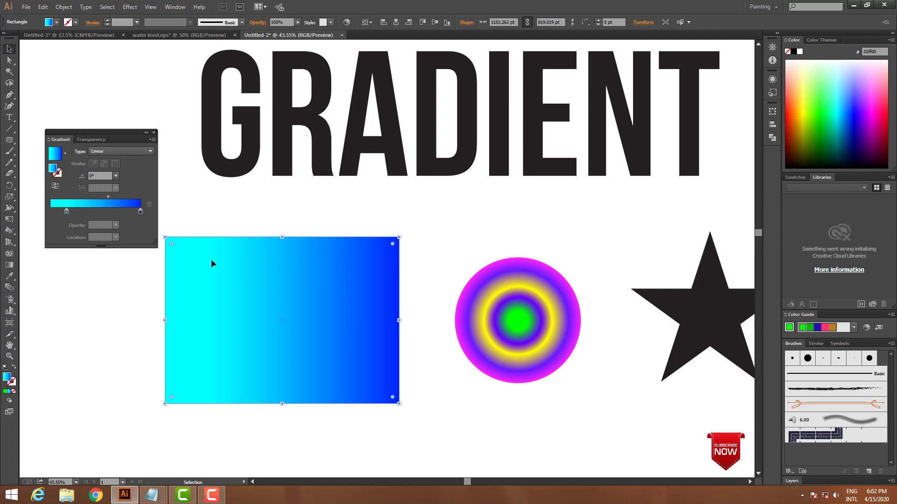
Give the rectangle a solid green stroke, with the Gradient panel moved away from the shape
drag(117, 137, 113, 107)
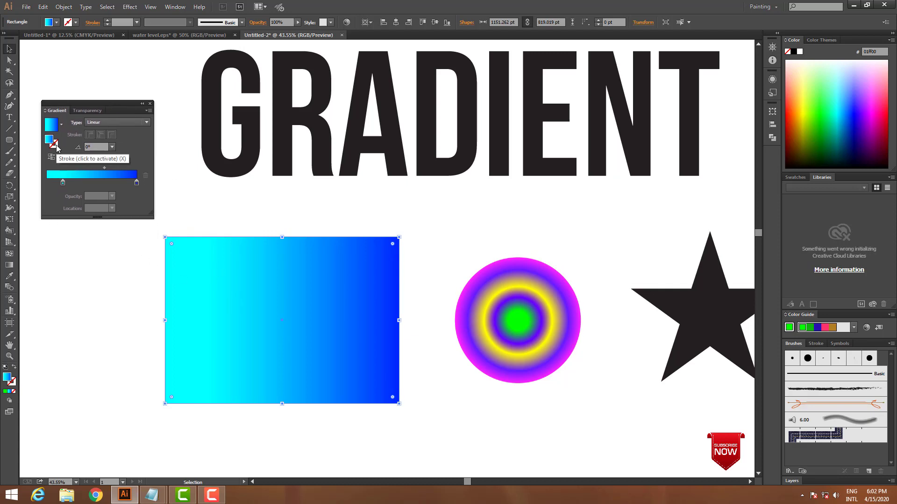
click(55, 144)
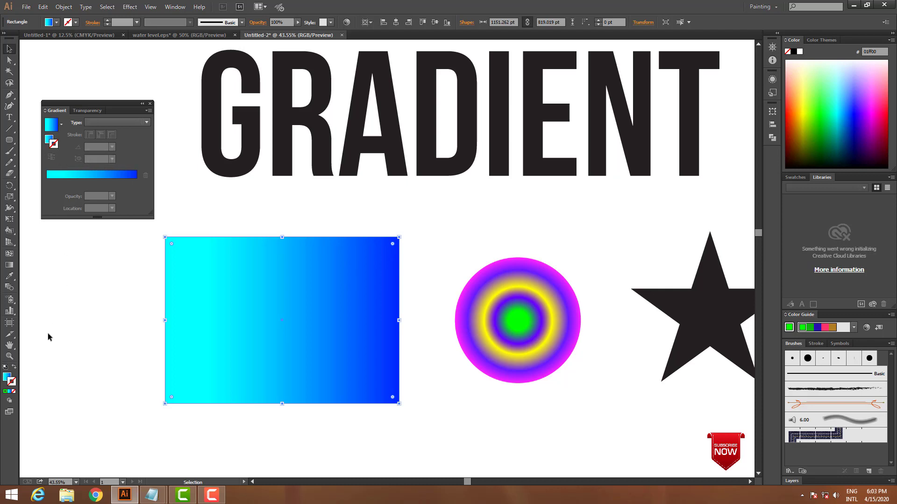
click(5, 393)
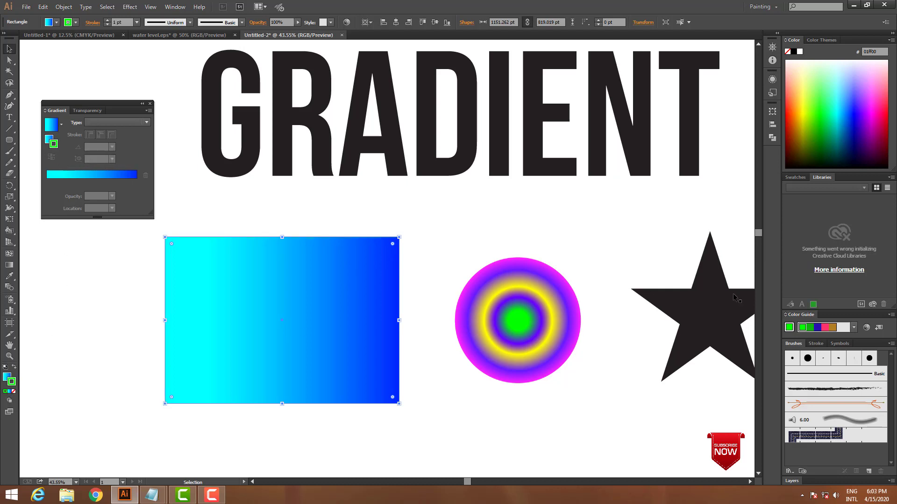
Increase the rectangle's stroke weight to 47 pt
drag(124, 22, 98, 18)
key(Up)
key(Up)
key(Up)
key(Up)
key(Up)
key(Up)
key(Up)
key(Up)
key(Up)
key(Up)
key(Up)
key(Up)
key(Up)
key(Up)
key(Up)
key(Up)
key(Up)
key(Up)
key(Up)
key(Up)
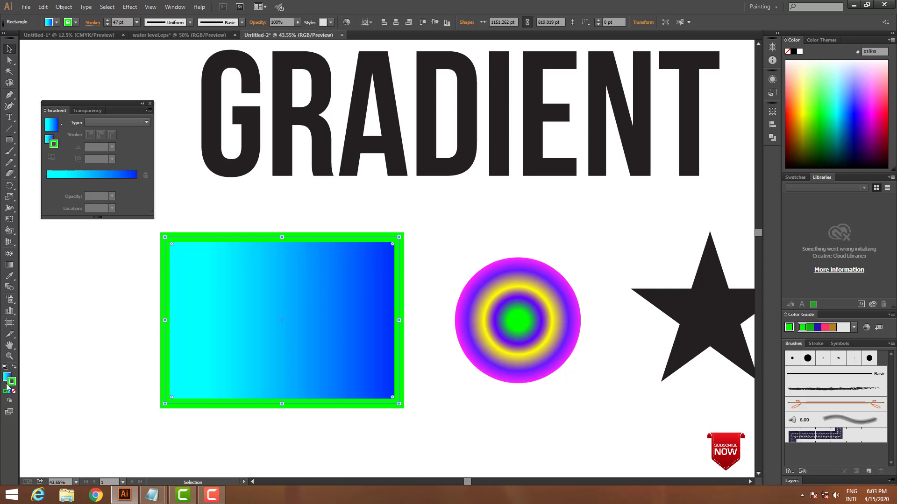
Apply the cyan-to-blue linear gradient to the rectangle's stroke and set its angle to 90°
click(105, 177)
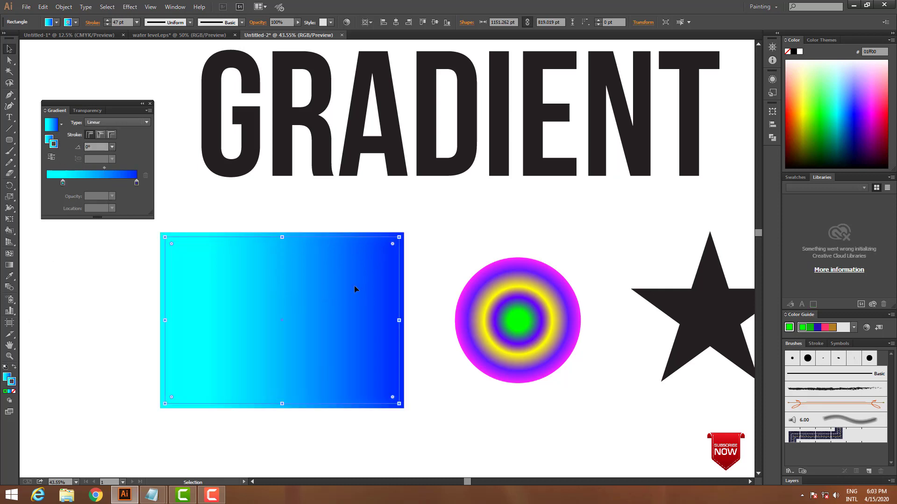
click(87, 146)
text(90)
key(Return)
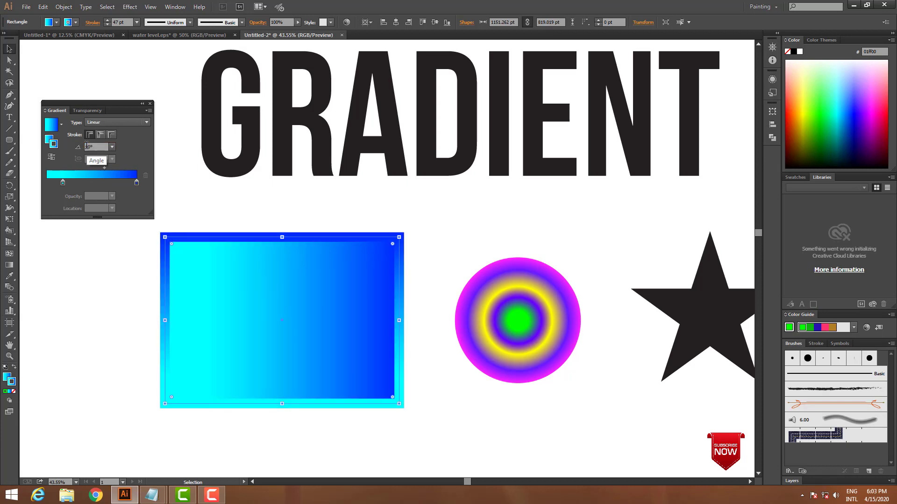
Reselect the rectangle and adjust its gradient stroke weight to 31 pt
click(451, 427)
click(314, 283)
click(108, 22)
key(Up)
key(Up)
key(Up)
key(Up)
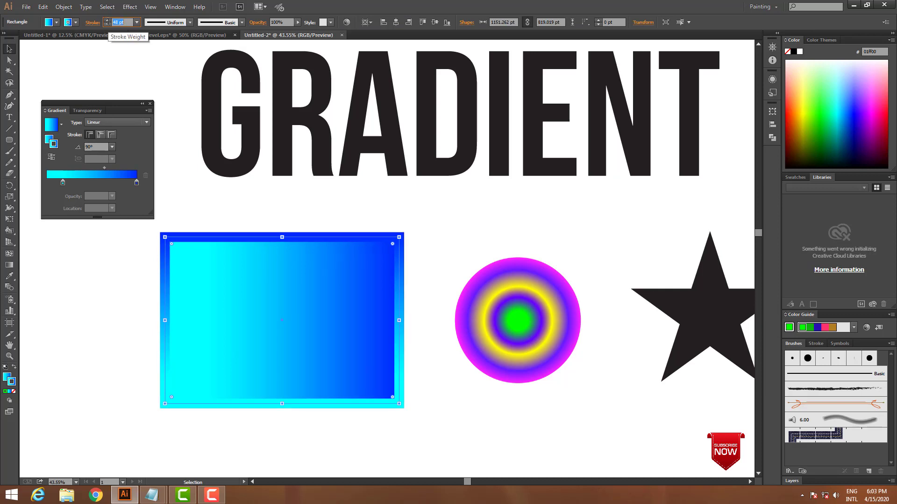
scroll(108, 22, down, 20)
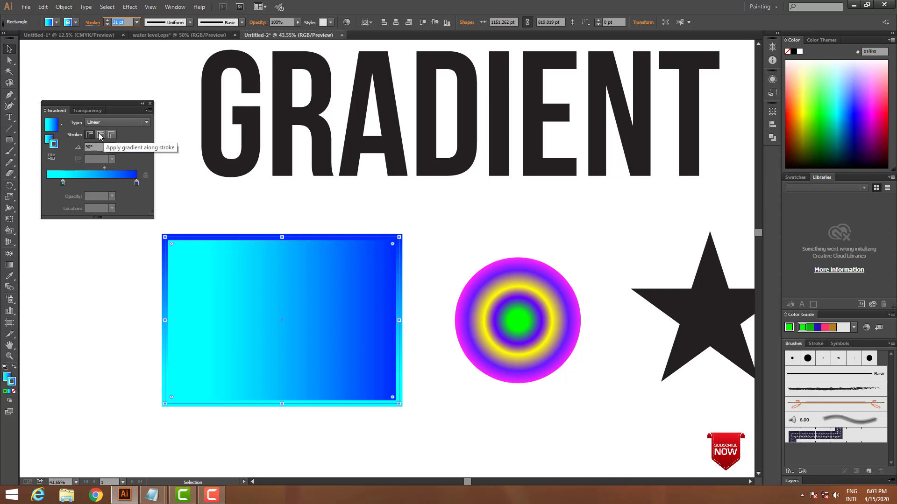
Try the gradient along the rectangle's stroke, and settle on applying it across the stroke
click(100, 135)
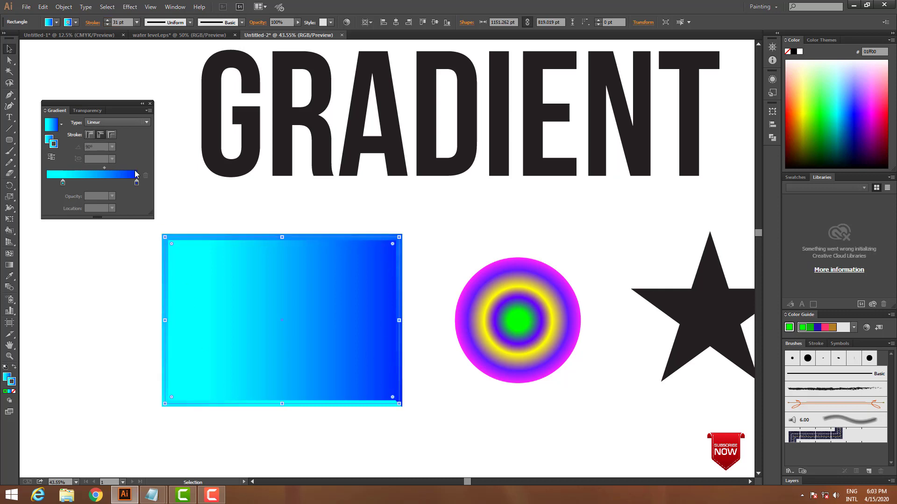
click(112, 134)
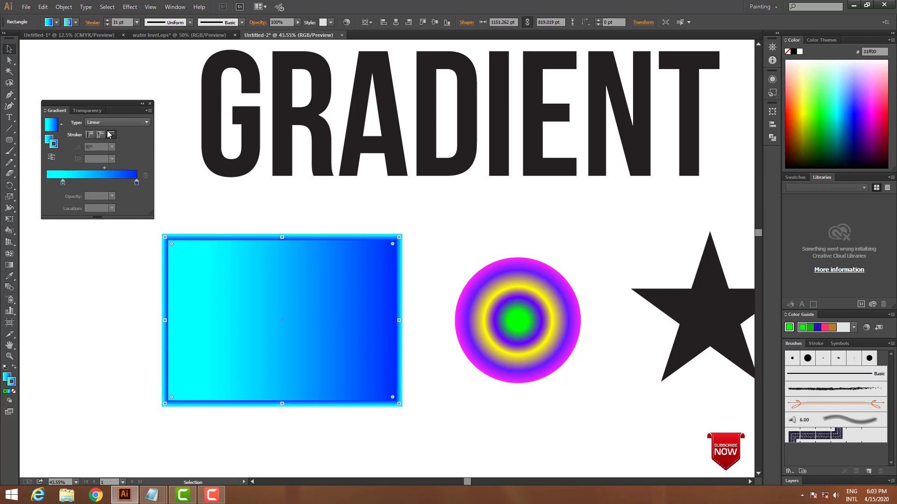
click(121, 22)
Slide the stroke gradient's cyan stop towards the centre and back, and set its location to 50%
drag(62, 182, 86, 185)
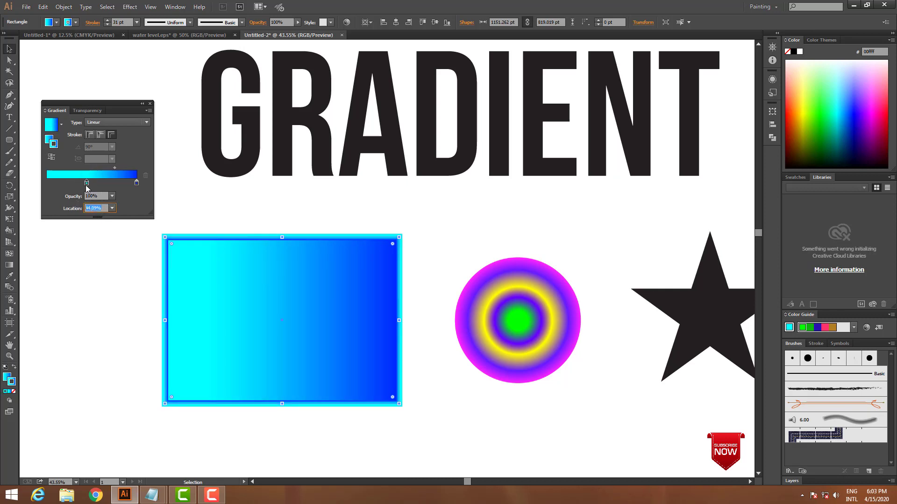
drag(86, 184, 69, 185)
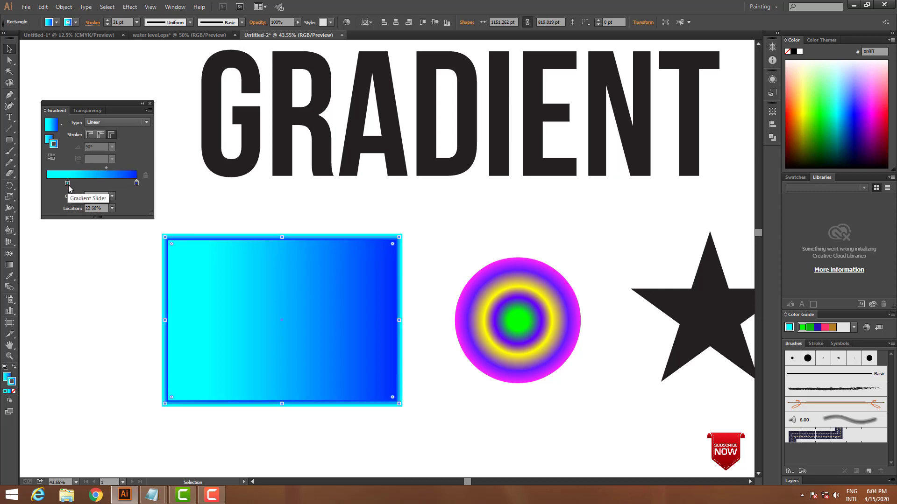
click(93, 207)
text(50)
key(Return)
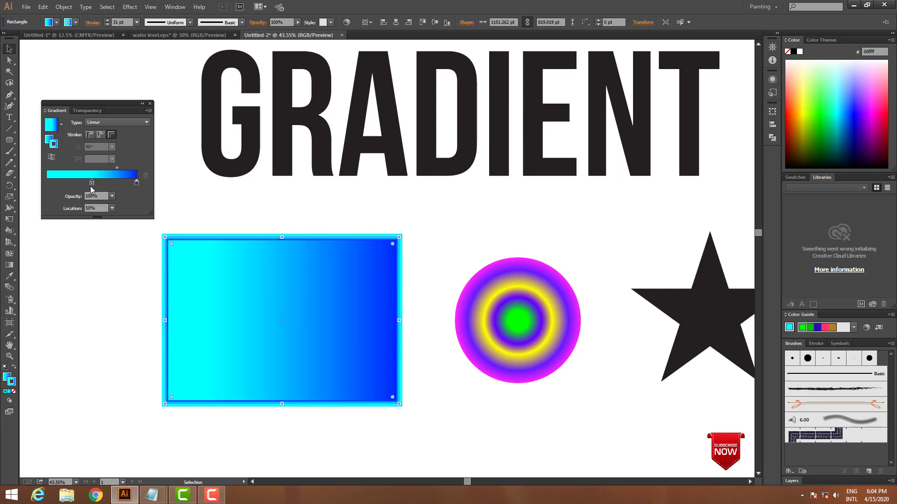
Add a colour stop at the start of the stroke gradient and set it to blue with RGB 0, 0, 255
click(48, 182)
double_click(48, 183)
drag(75, 235, 57, 234)
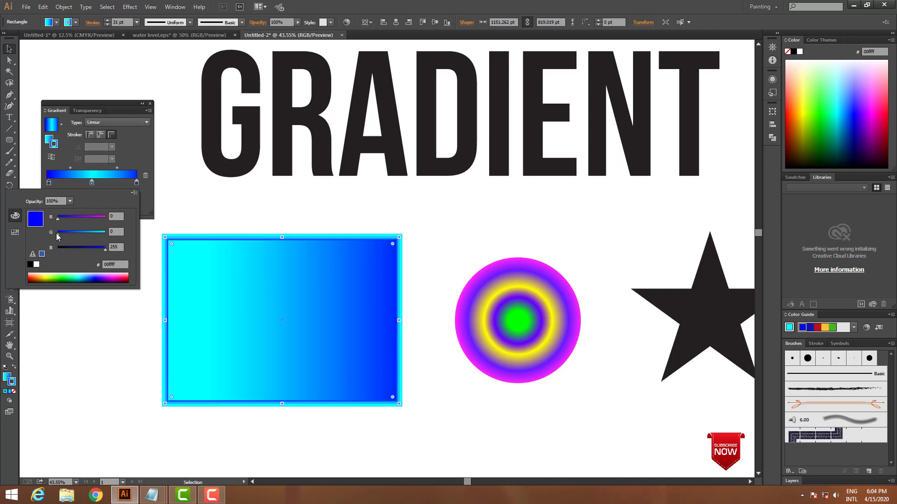
click(131, 141)
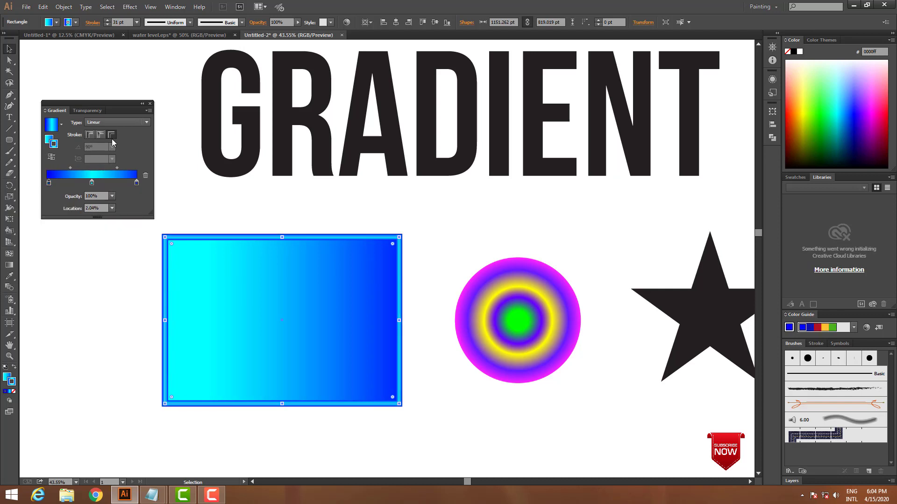
Try the stroke gradient within and along the rectangle's stroke, and return it to across the stroke
click(90, 135)
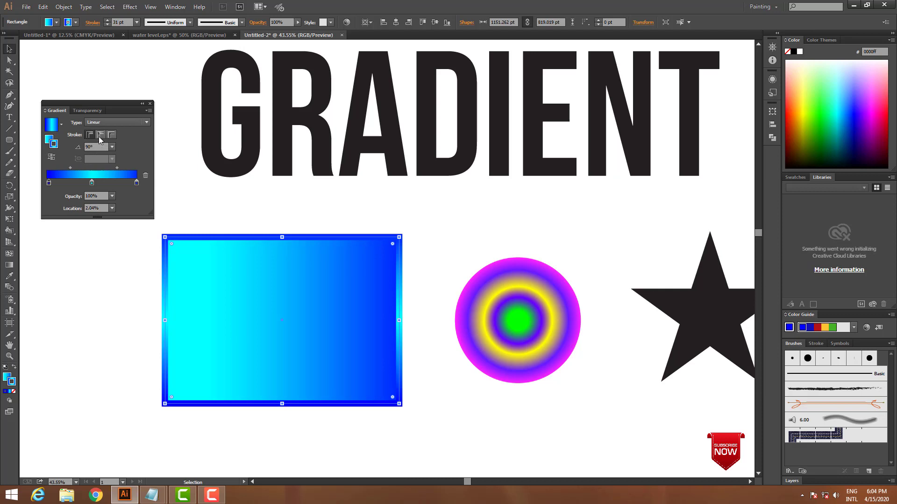
click(100, 137)
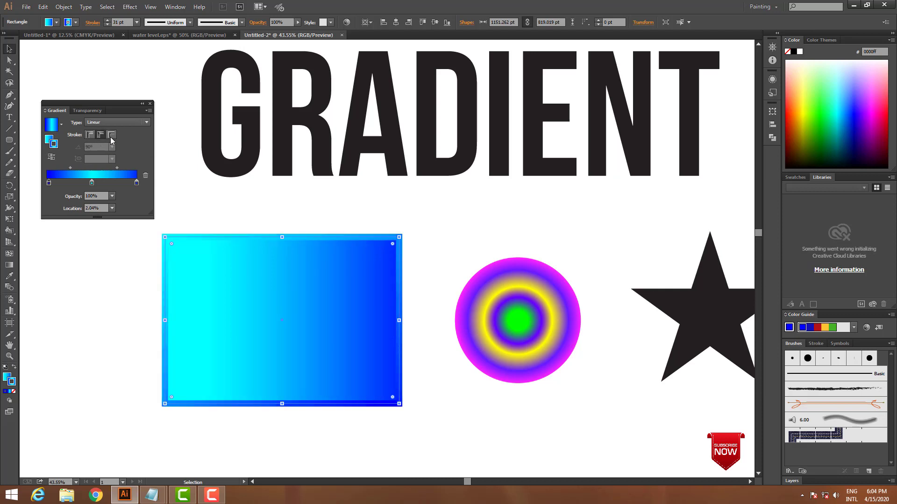
click(110, 136)
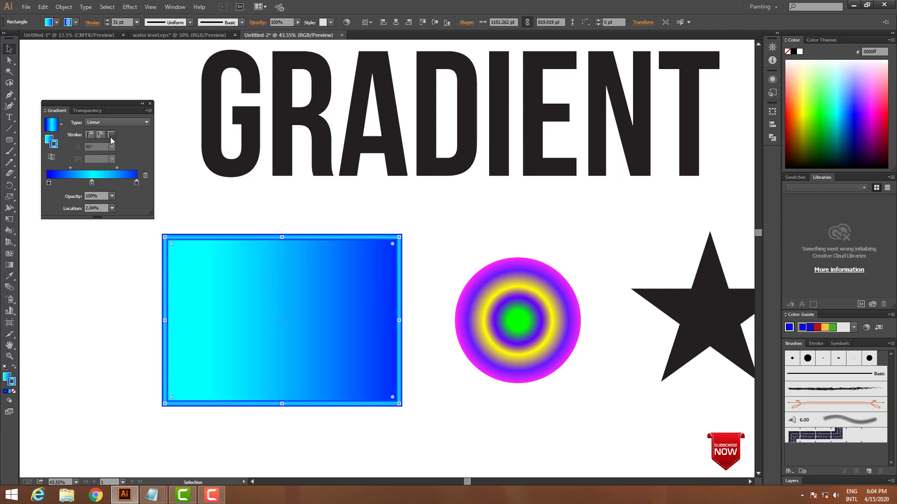
Increase the rectangle's stroke weight to 83 pt, and shift the rectangle slightly towards the circle
click(112, 21)
key(Up)
key(Up)
key(Up)
key(Up)
key(Up)
key(Up)
key(Up)
key(Up)
key(Up)
key(Up)
key(Up)
key(Up)
key(Up)
key(Up)
key(Up)
key(Up)
key(Up)
key(Up)
key(Up)
key(Up)
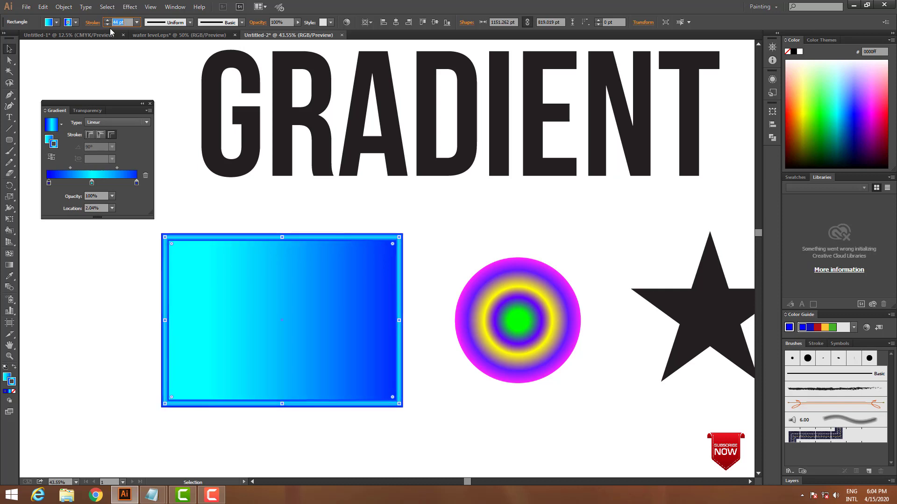
key(Up)
key(Up)
key(Up)
key(Up)
key(Up)
key(Up)
key(Up)
key(Up)
key(Up)
key(Up)
key(Up)
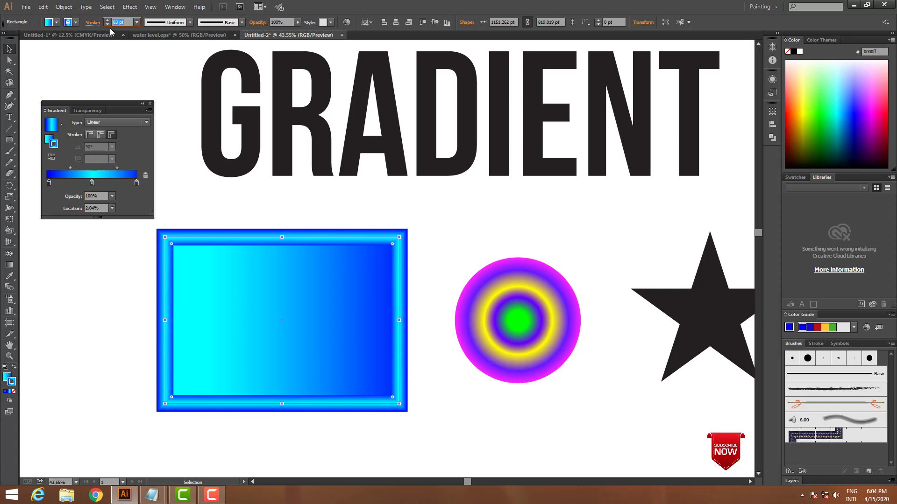
mouse_move(326, 361)
mouse_down()
mouse_move(331, 352)
mouse_move(338, 360)
mouse_up()
click(467, 422)
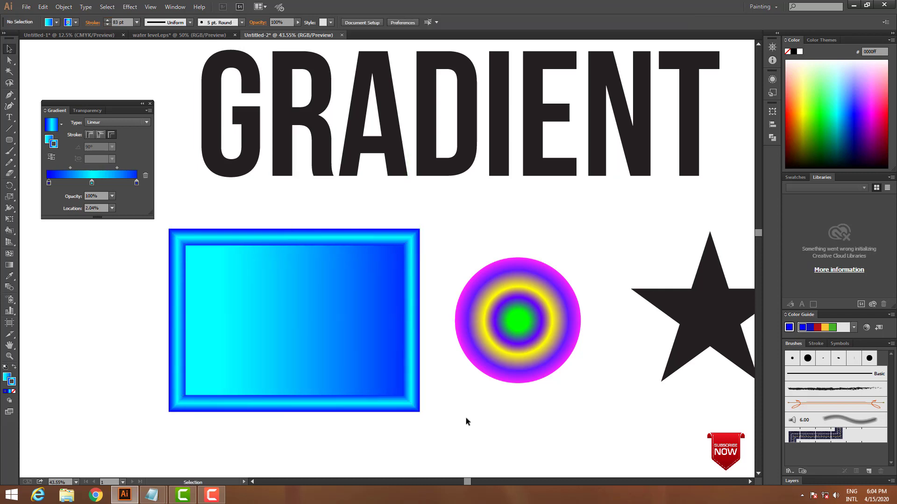
Make the rectangle's fill the gradient target and set its linear gradient angle to 50°
click(313, 360)
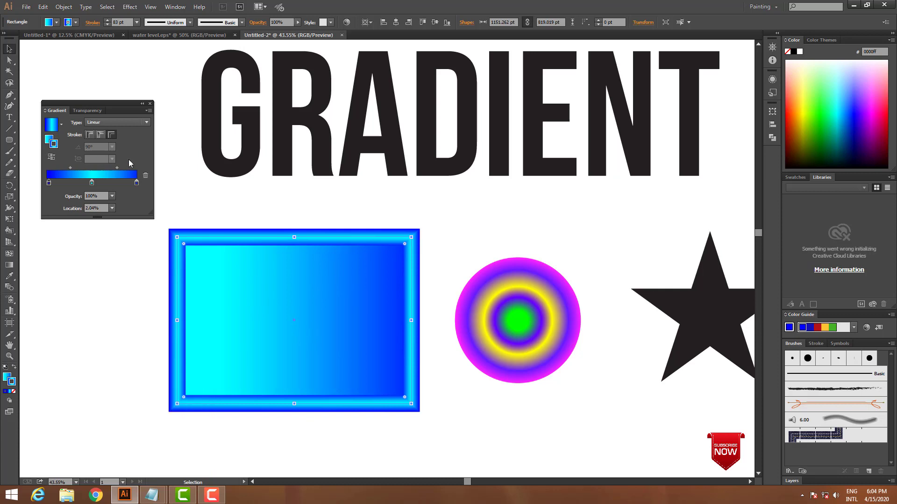
click(48, 140)
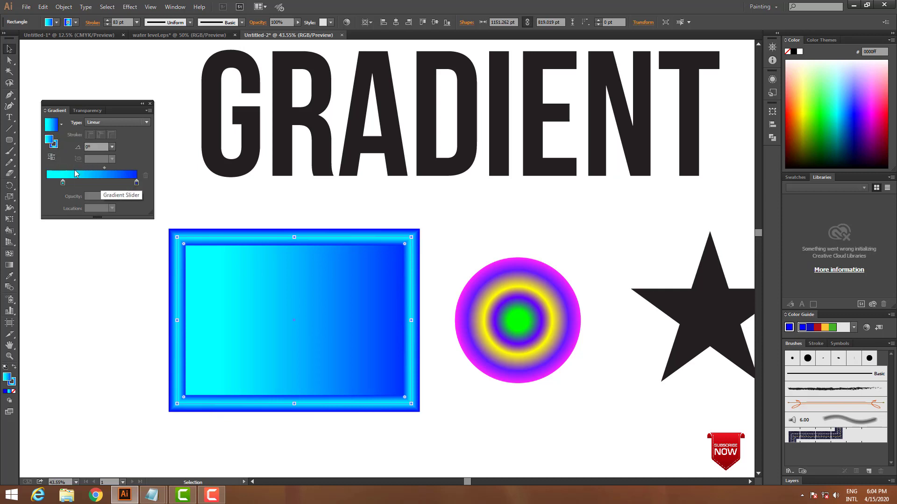
click(97, 146)
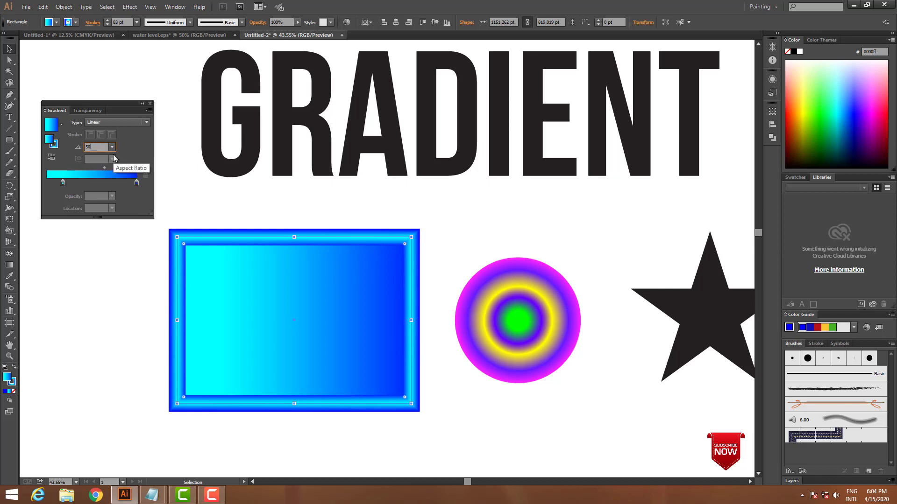
key(Return)
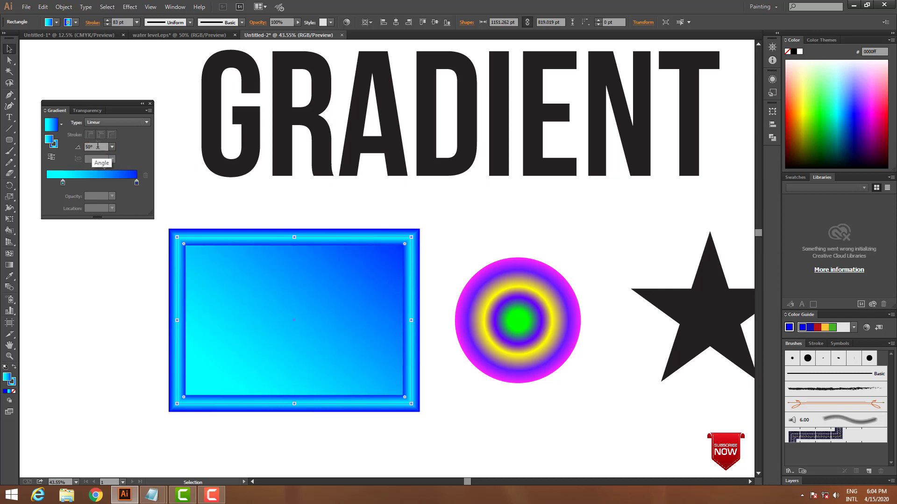
click(97, 147)
With the Gradient tool, shift the rectangle's fill gradient down and to the left, and slide its cyan stop towards the middle
click(308, 325)
click(9, 265)
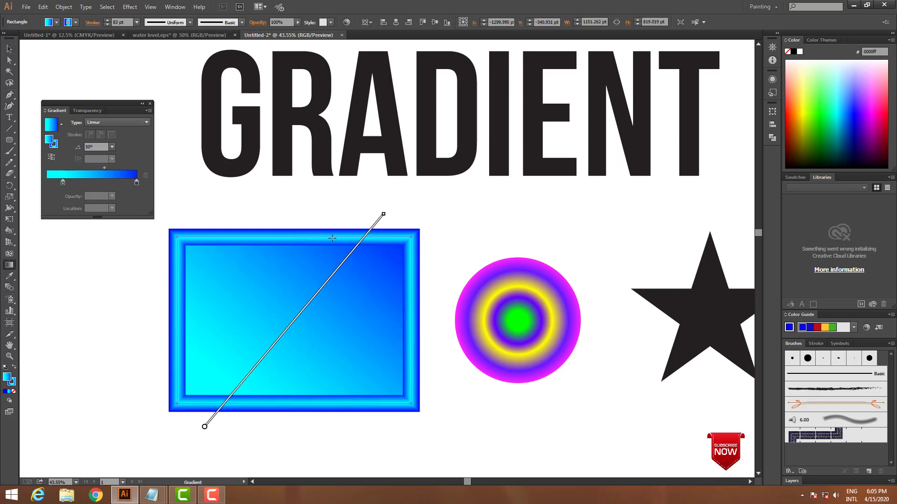
mouse_move(383, 215)
mouse_down()
mouse_move(396, 263)
mouse_move(476, 160)
mouse_move(426, 261)
mouse_up()
mouse_move(202, 430)
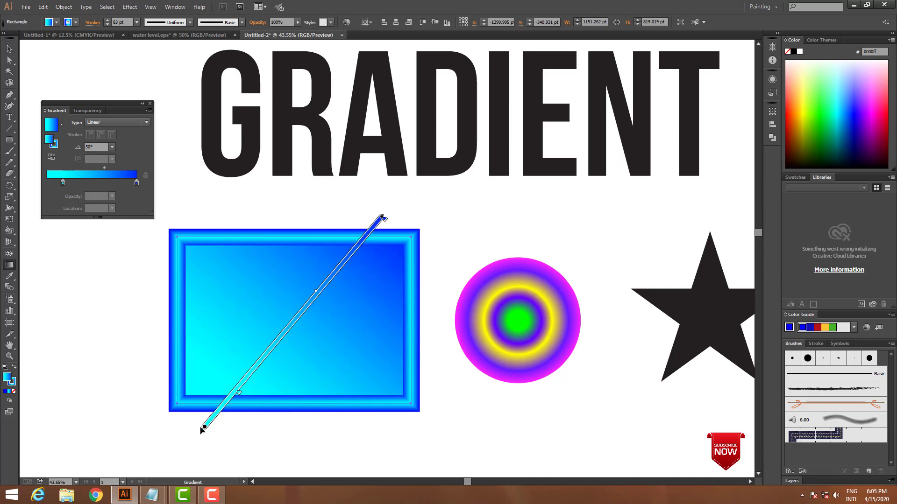
mouse_move(205, 429)
mouse_down()
mouse_move(141, 384)
mouse_move(156, 406)
mouse_move(125, 404)
mouse_up()
mouse_move(249, 381)
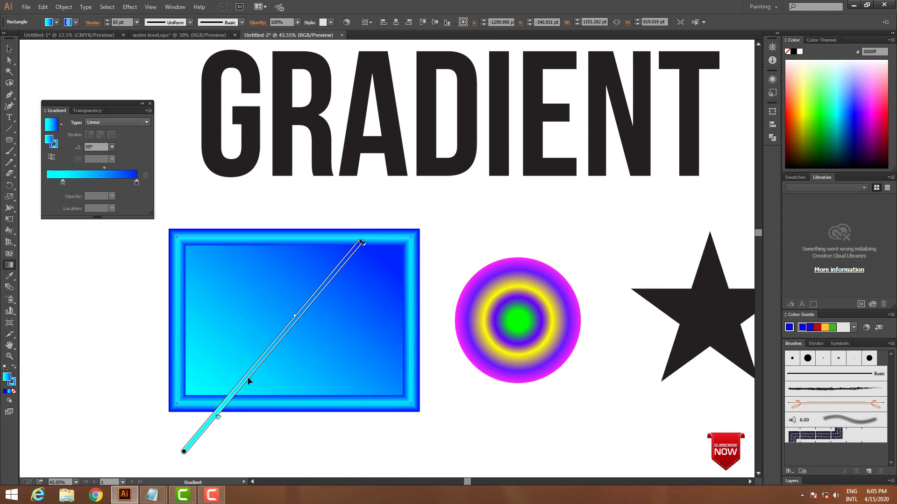
mouse_move(219, 417)
mouse_down()
mouse_move(252, 400)
mouse_move(299, 333)
mouse_move(248, 402)
mouse_move(296, 338)
mouse_move(267, 371)
mouse_up()
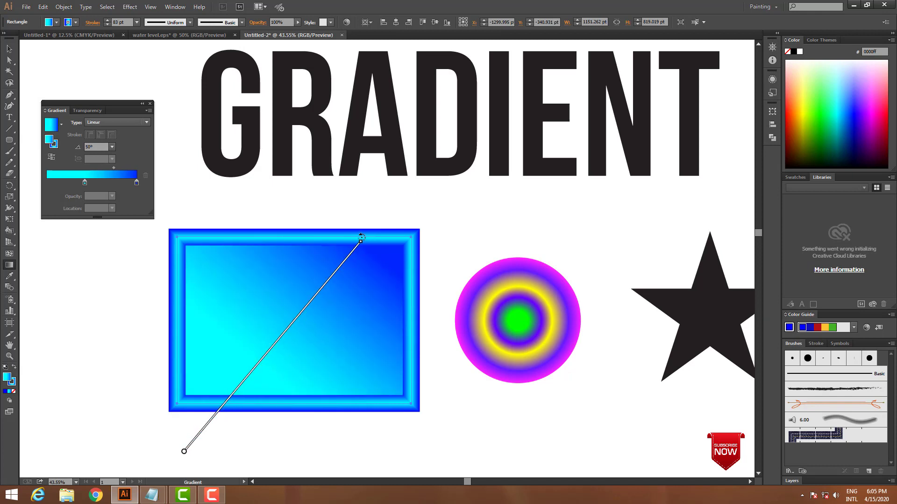
Redraw and rotate the rectangle's fill gradient on the canvas to an angle of 114.7°, and deselect the rectangle
mouse_move(361, 238)
mouse_down()
mouse_move(411, 446)
mouse_move(367, 320)
mouse_move(294, 233)
mouse_move(225, 182)
mouse_move(369, 240)
mouse_move(436, 254)
mouse_move(331, 153)
mouse_move(243, 177)
mouse_move(35, 276)
mouse_move(23, 315)
mouse_move(19, 308)
mouse_up()
mouse_move(339, 309)
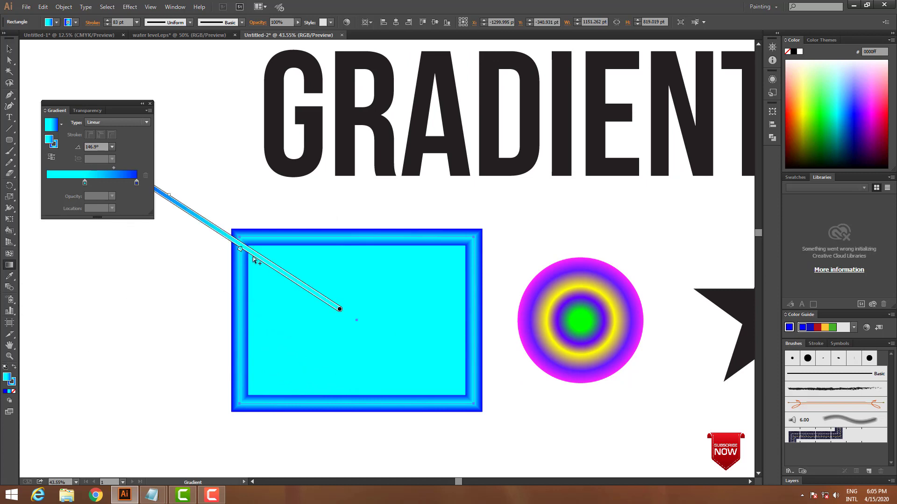
drag(279, 270, 509, 419)
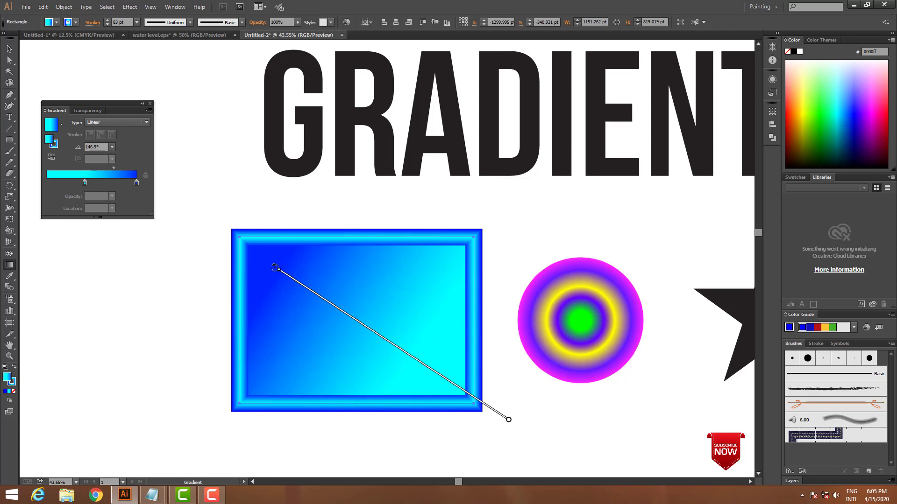
mouse_move(275, 267)
mouse_down()
mouse_move(314, 226)
mouse_move(516, 194)
mouse_move(435, 197)
mouse_up()
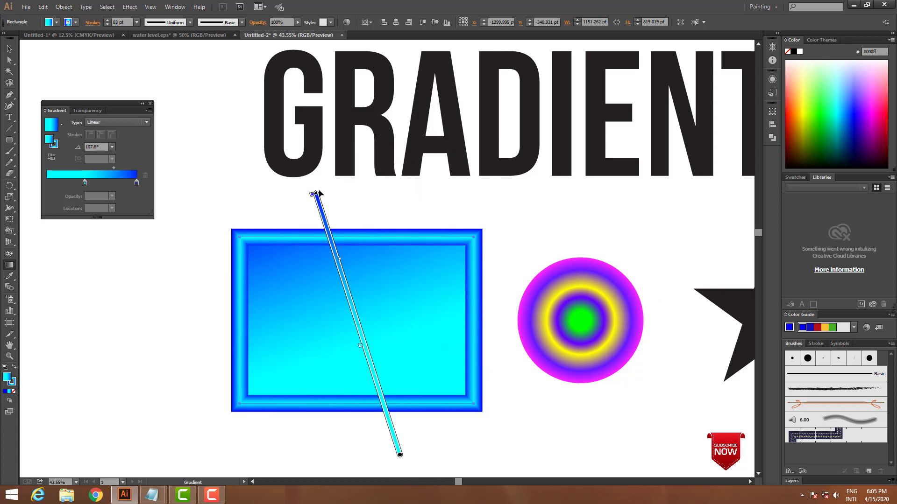
mouse_move(318, 192)
mouse_down()
mouse_move(266, 202)
mouse_move(242, 225)
mouse_move(280, 206)
mouse_move(258, 200)
mouse_move(211, 246)
mouse_move(301, 187)
mouse_up()
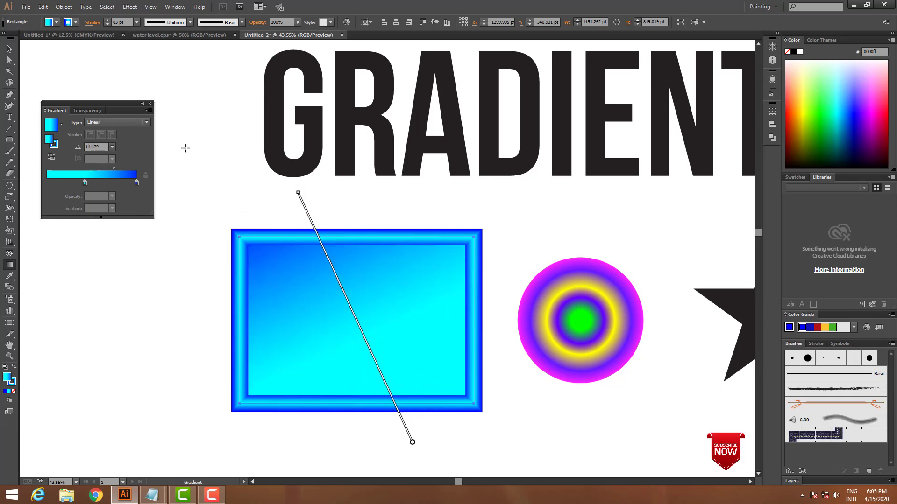
click(9, 49)
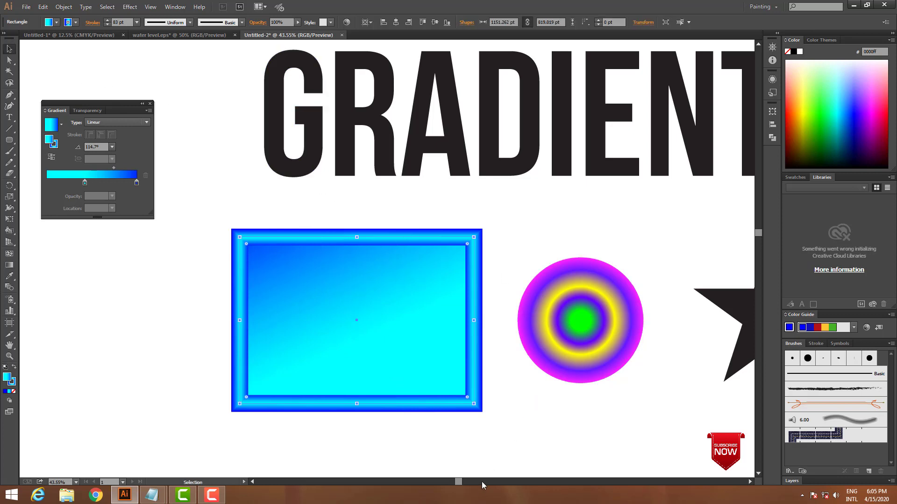
click(497, 483)
click(416, 420)
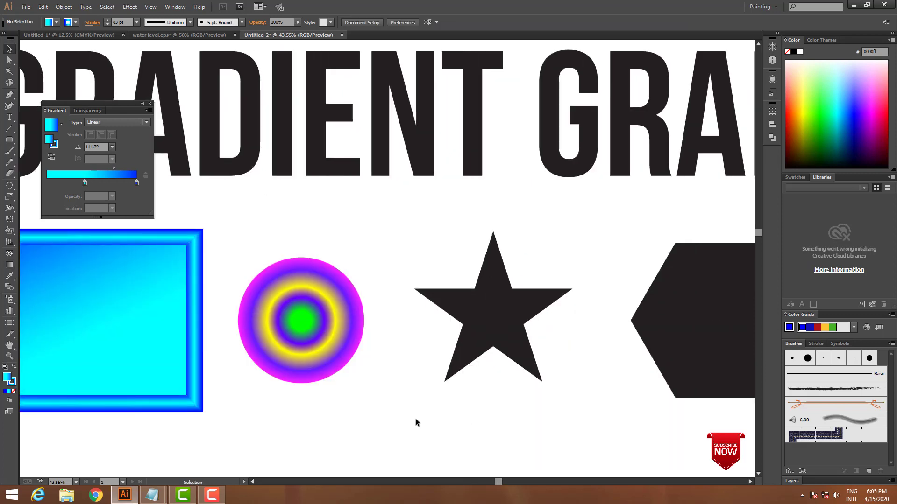
Apply the cyan-to-blue linear gradient to the "GRADIENT TOOL" heading and set its angle to 90°
scroll(422, 391, up, 3)
scroll(448, 399, up, 2)
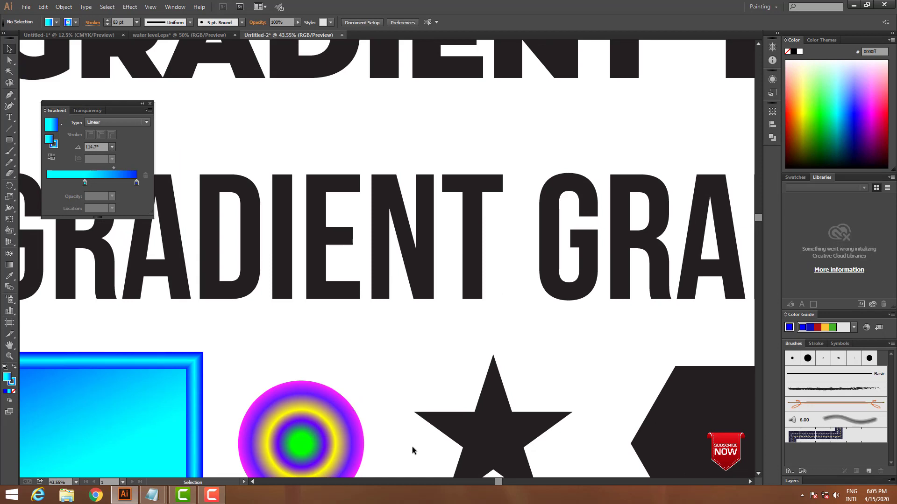
key(ctrl+minus)
key(ctrl+minus)
key(ctrl+minus)
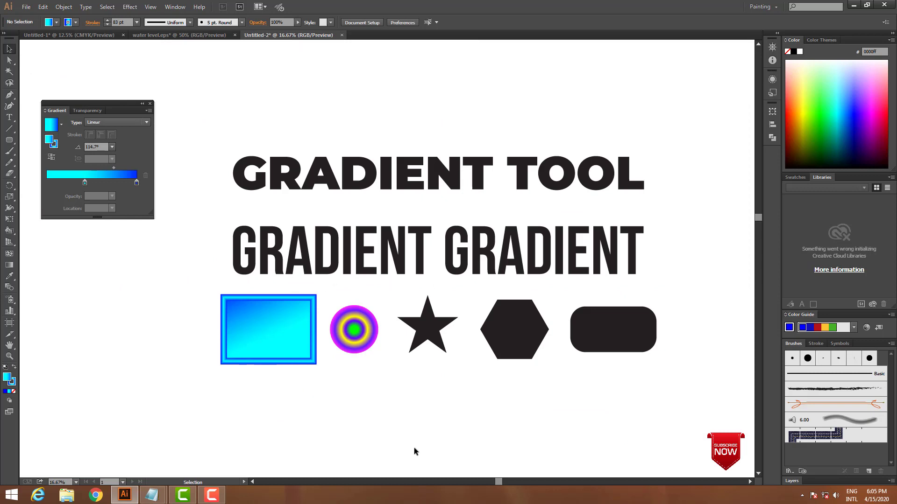
click(375, 186)
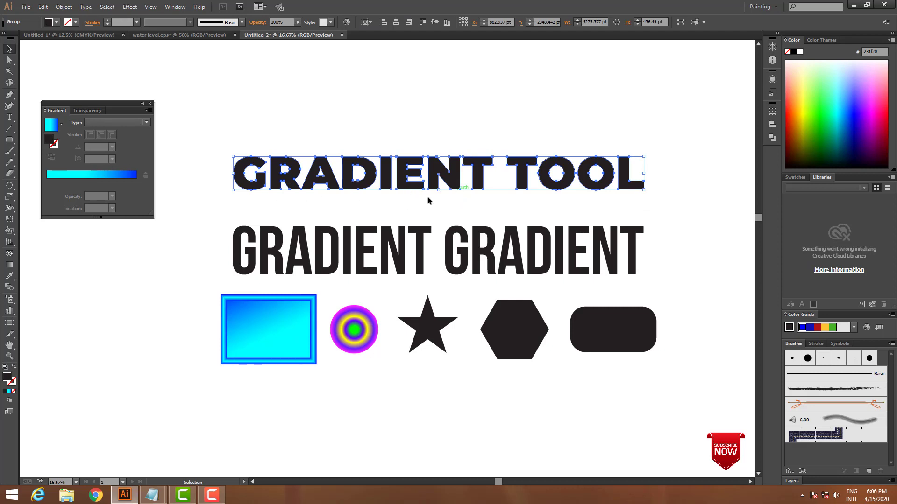
right_click(446, 176)
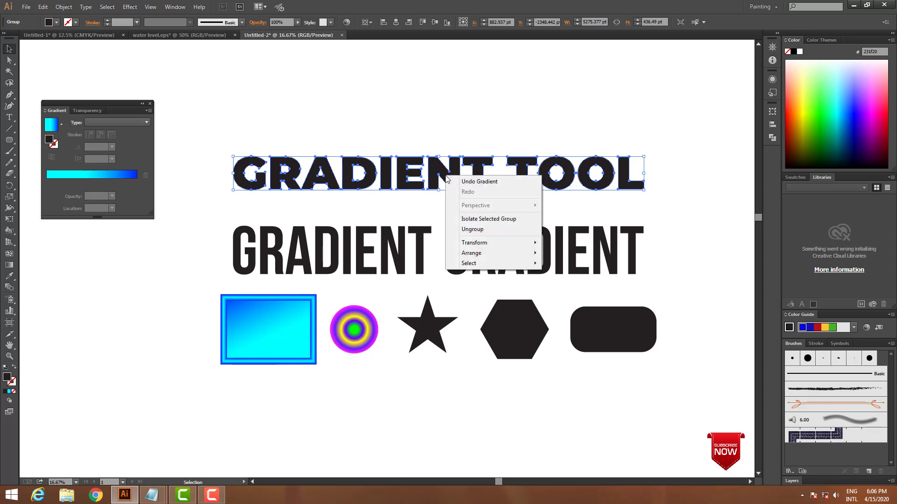
click(418, 177)
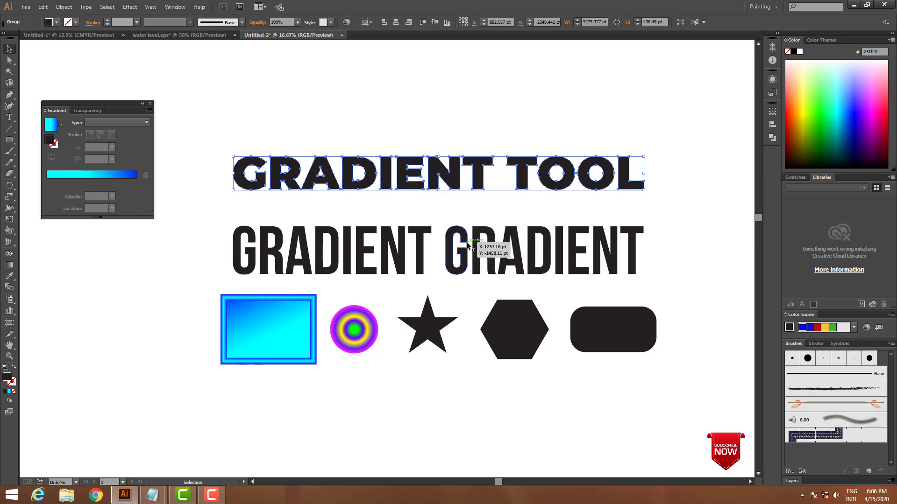
click(113, 176)
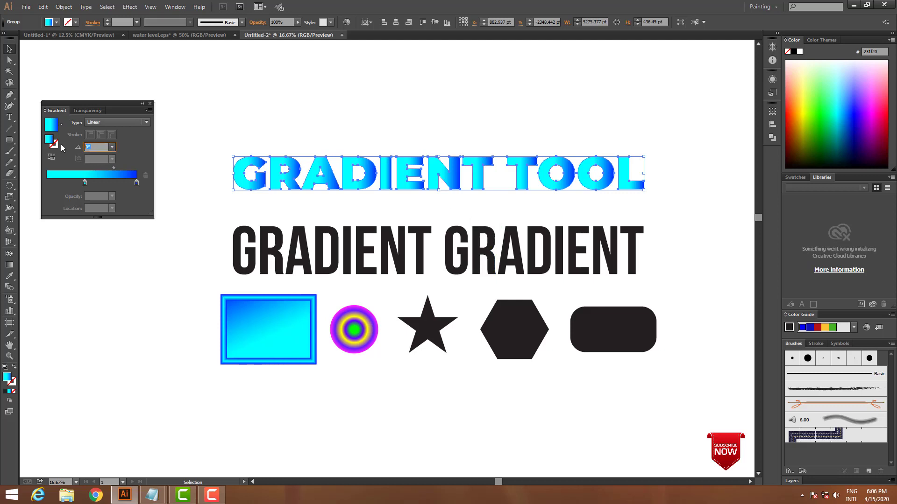
text(90)
key(Return)
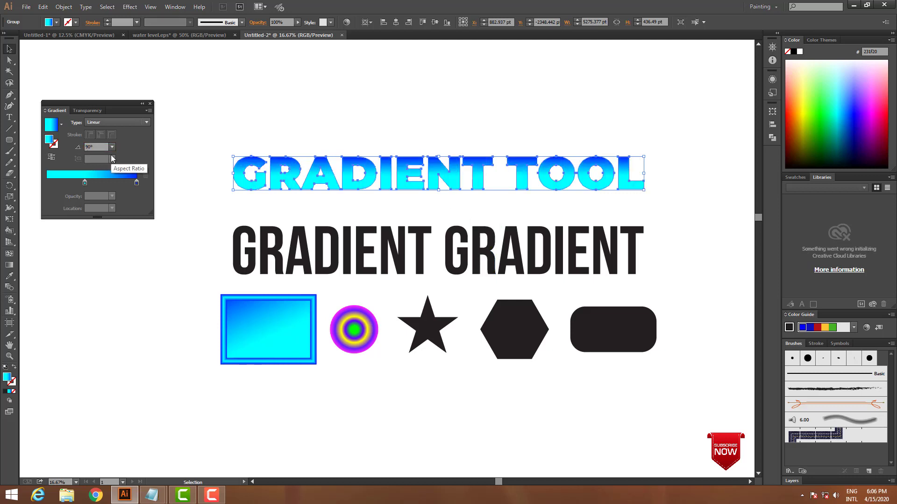
Move the heading gradient's cyan stop to a location of about 17%, and set the gradient angle to -90°
drag(85, 182, 62, 183)
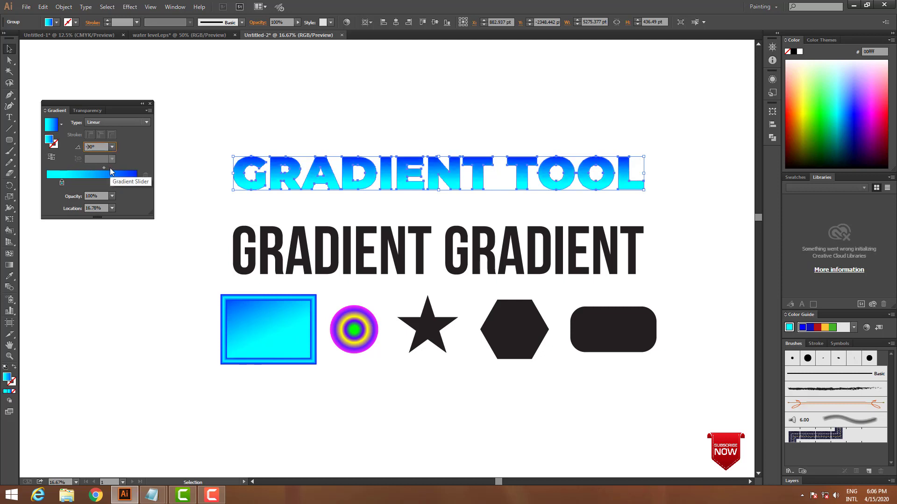
text(-)
key(Return)
click(446, 398)
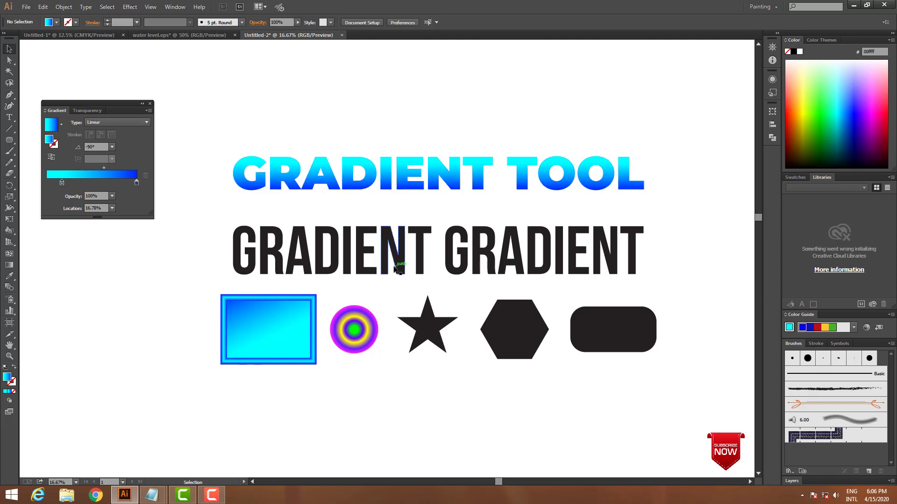
Apply the cyan-to-blue linear gradient to the first "GRADIENT" word below the heading and reverse its direction
click(400, 252)
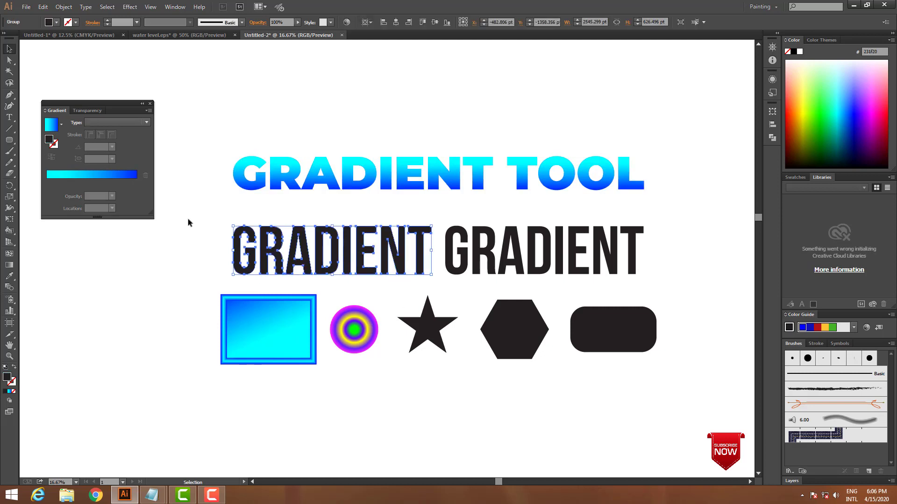
click(98, 176)
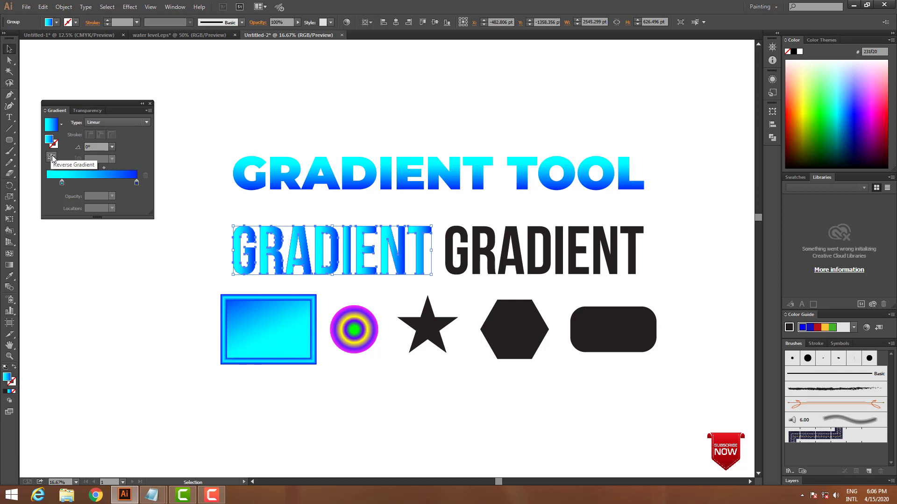
click(52, 157)
click(51, 157)
click(52, 157)
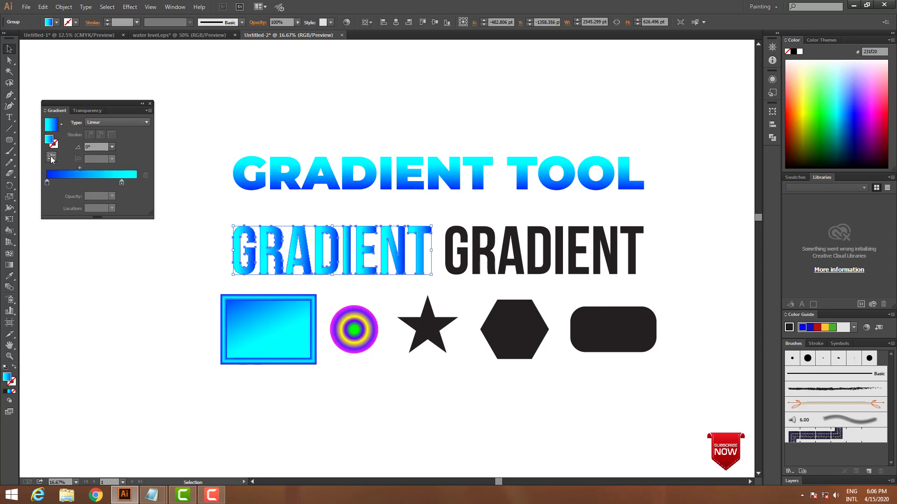
click(52, 158)
click(51, 158)
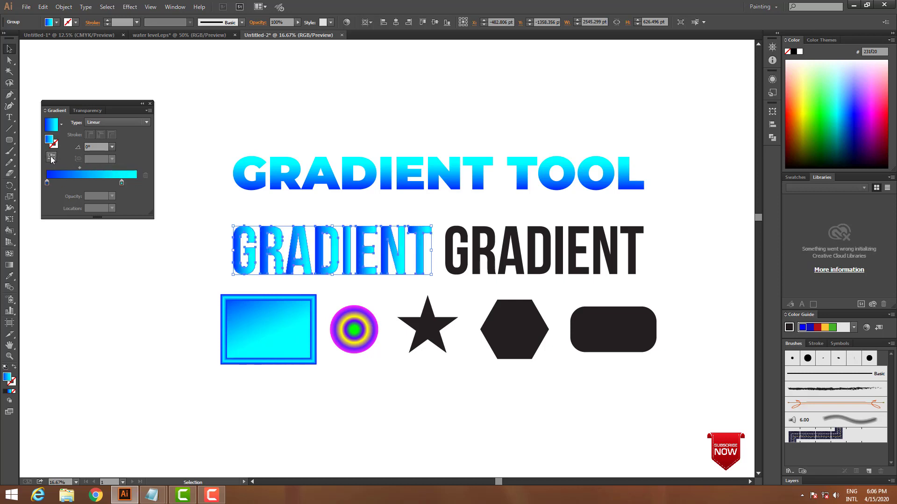
Flip the linear gradient's direction on the first "GRADIENT" word back and forth several times
click(51, 158)
click(51, 158)
click(51, 158)
click(52, 157)
click(51, 159)
click(52, 159)
click(52, 159)
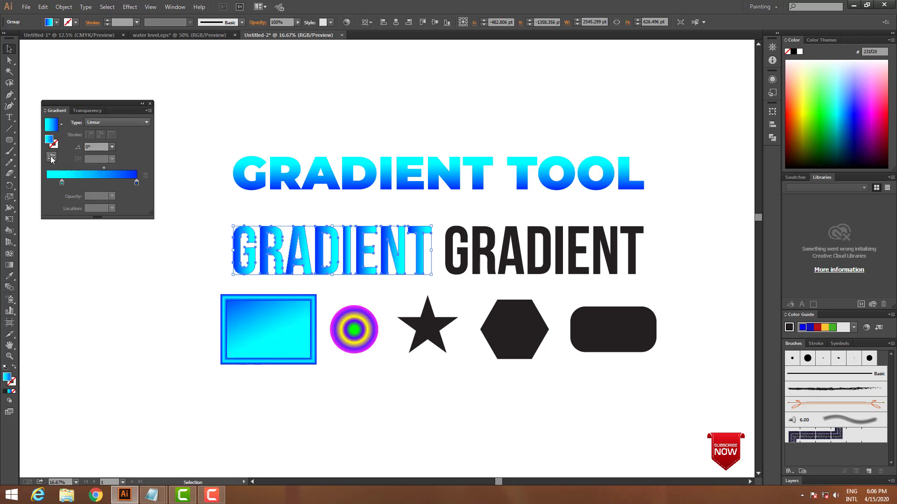
click(52, 158)
click(52, 158)
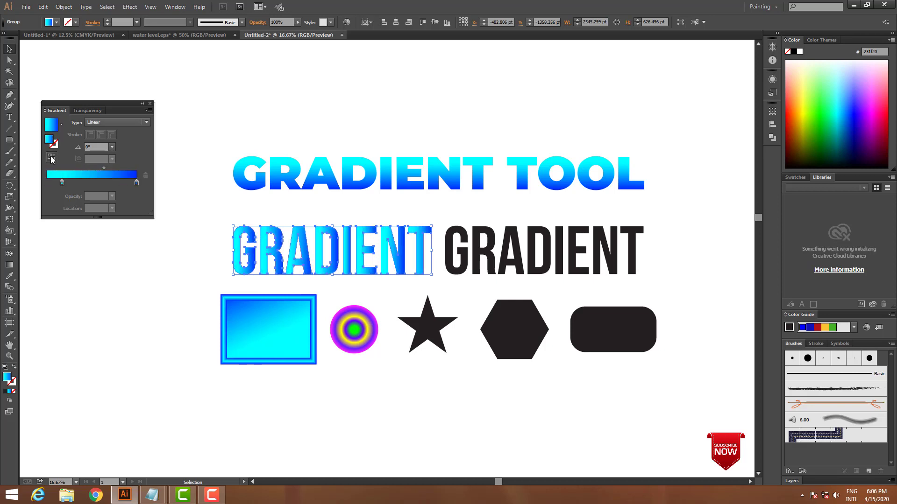
click(52, 158)
click(51, 158)
click(51, 158)
click(51, 158)
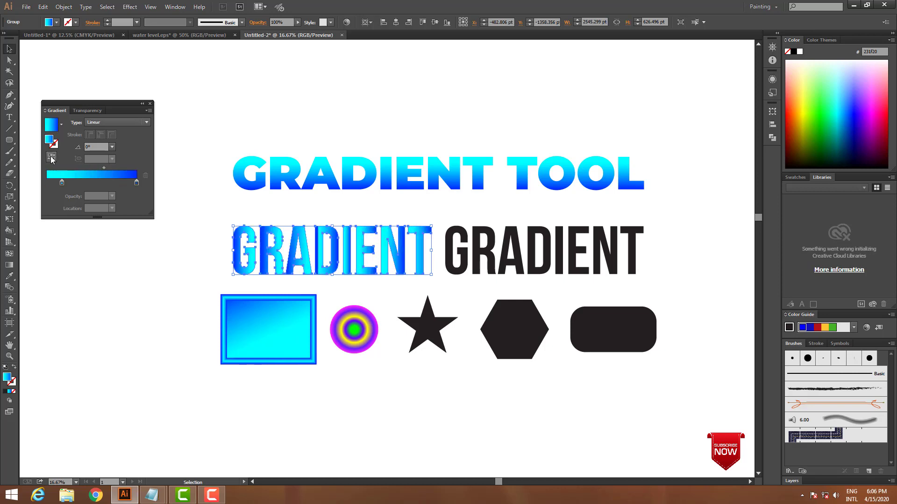
click(51, 158)
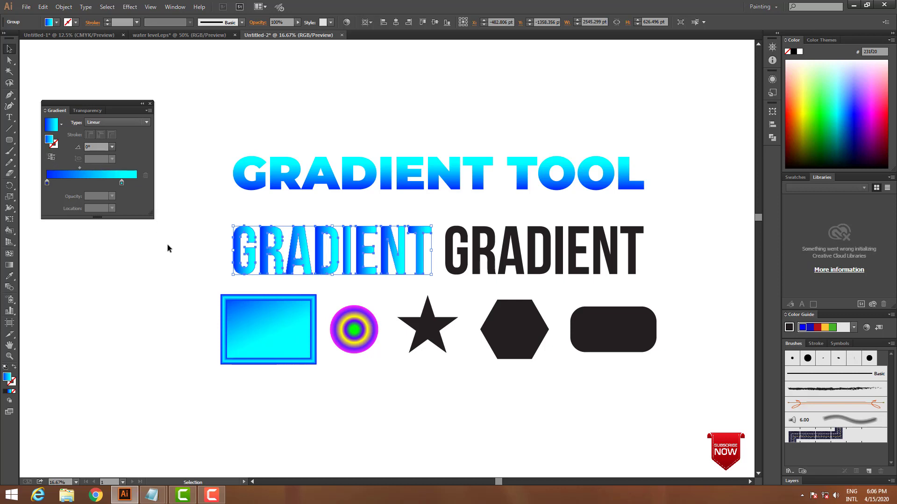
Add a pink stop (#ff4aff) at 100% to the first "GRADIENT" word's gradient and place the cyan stop at about 42%
click(121, 183)
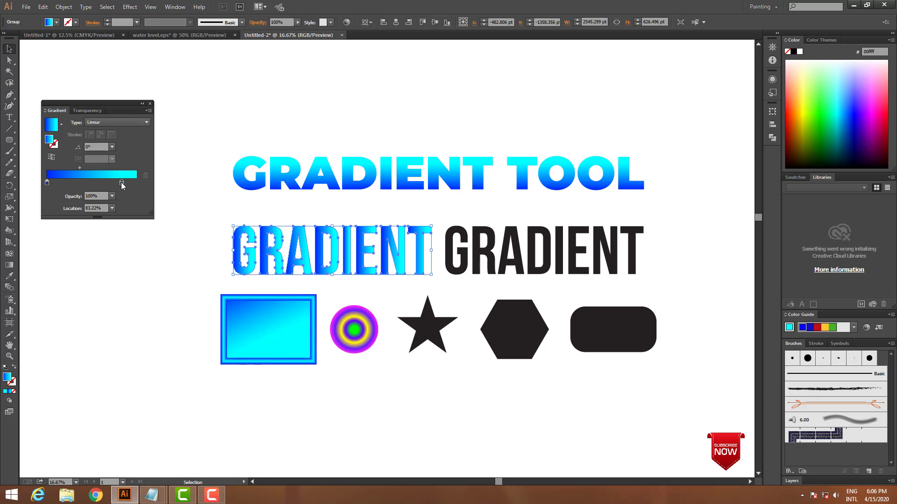
mouse_move(121, 182)
mouse_down()
mouse_move(96, 182)
mouse_move(125, 184)
mouse_up()
click(136, 183)
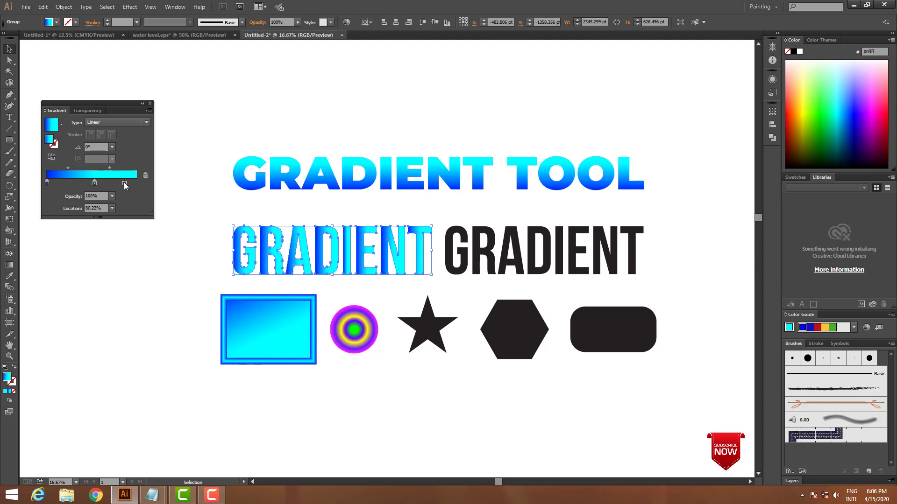
double_click(125, 183)
drag(105, 232, 72, 233)
click(105, 218)
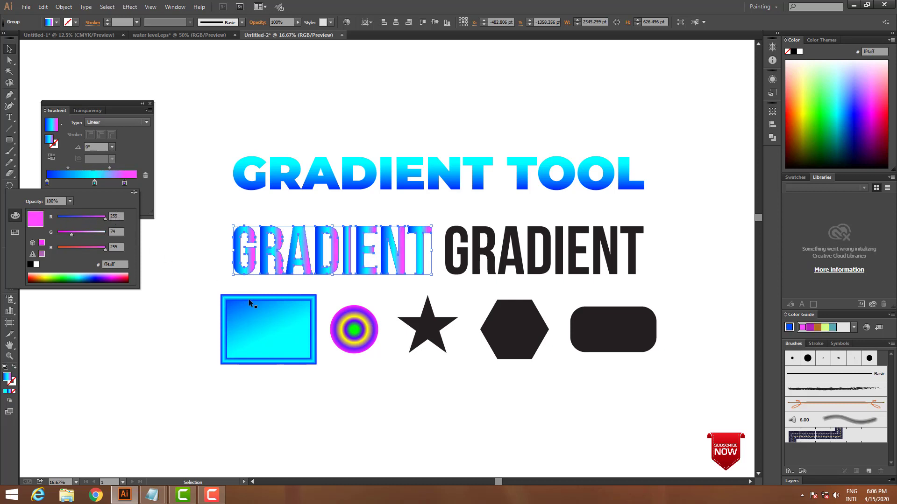
click(93, 186)
drag(94, 185, 137, 184)
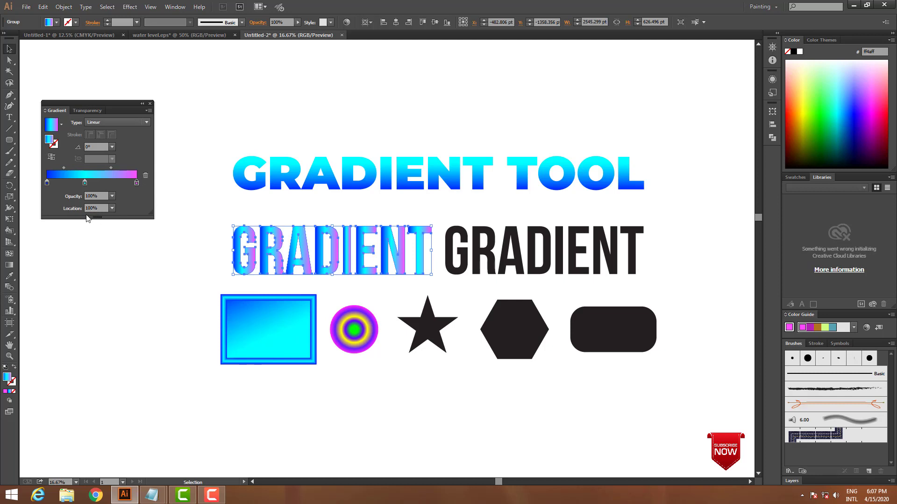
click(98, 206)
double_click(99, 206)
Try opacities of 10%, 30% and 0% on the gradient's pink stop and set it to 100%
click(113, 196)
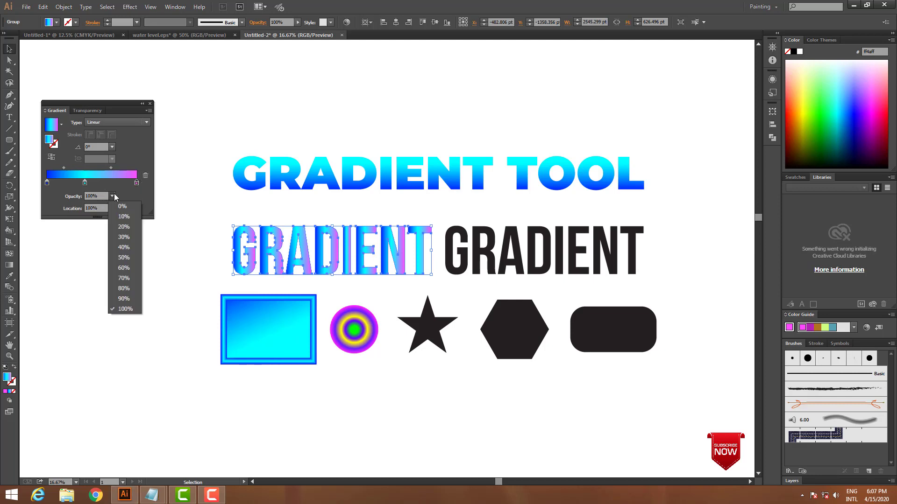
click(125, 218)
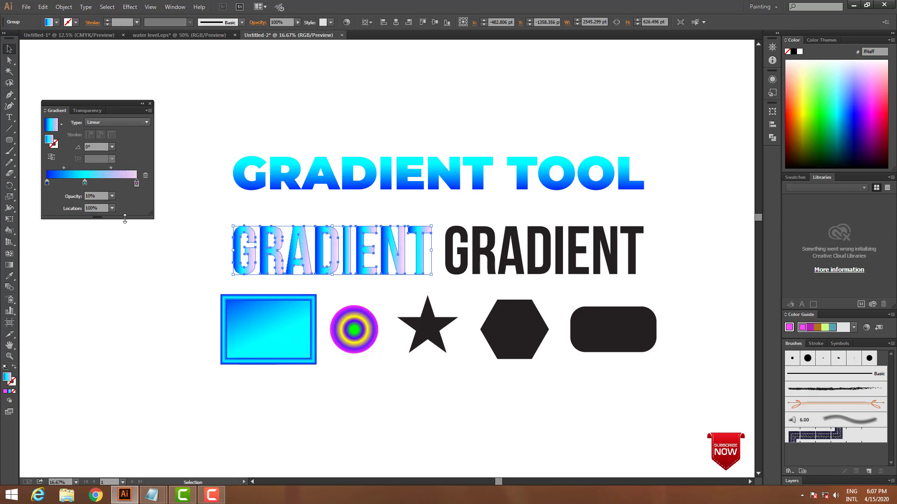
click(112, 196)
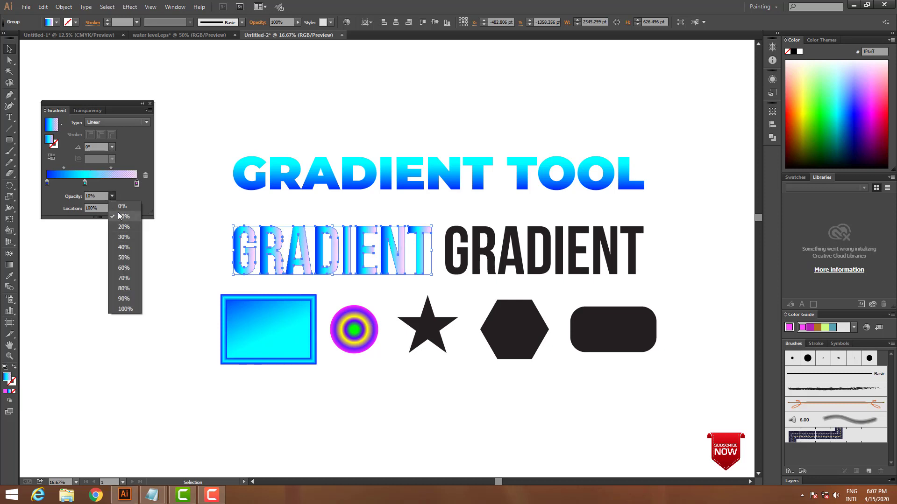
click(122, 237)
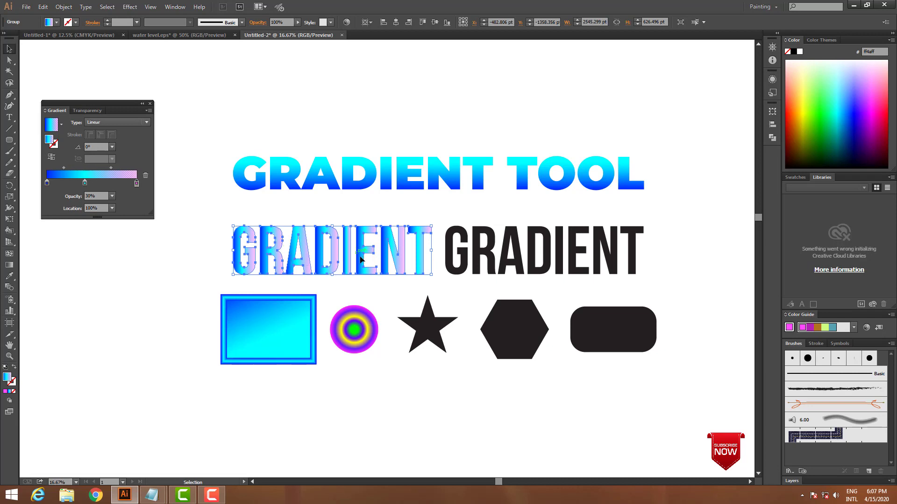
click(112, 196)
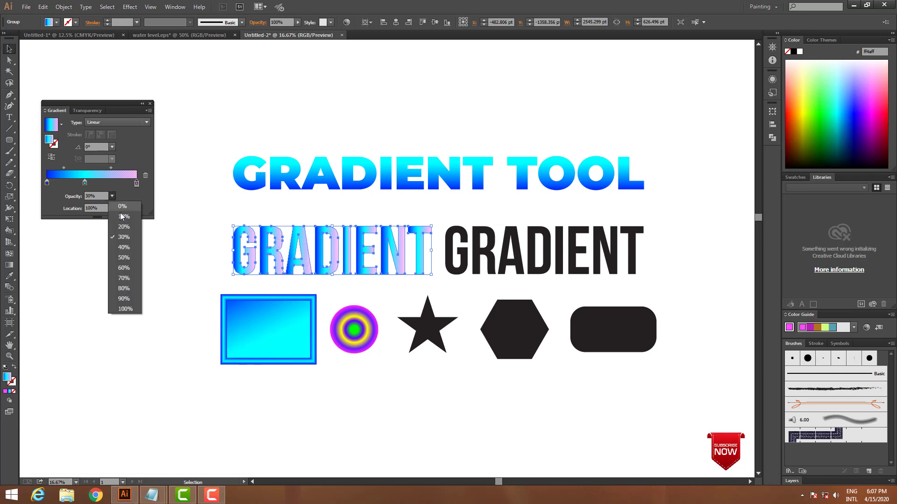
click(122, 207)
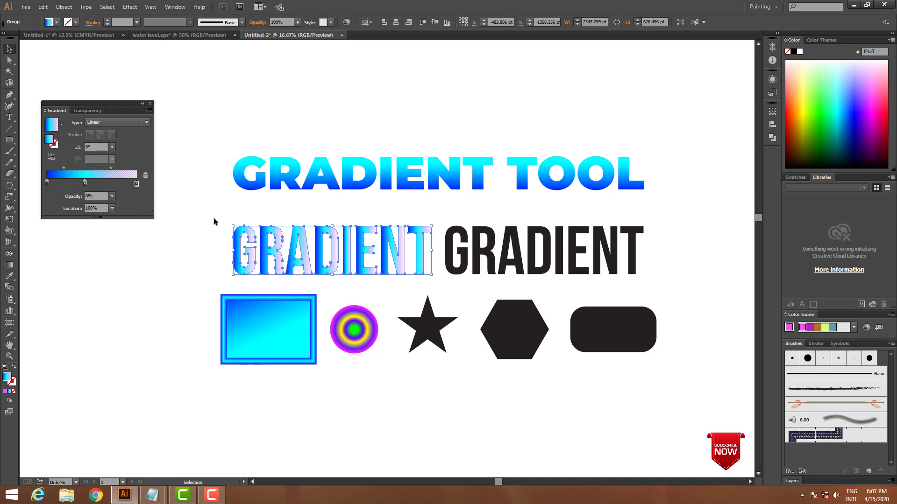
click(112, 197)
click(125, 309)
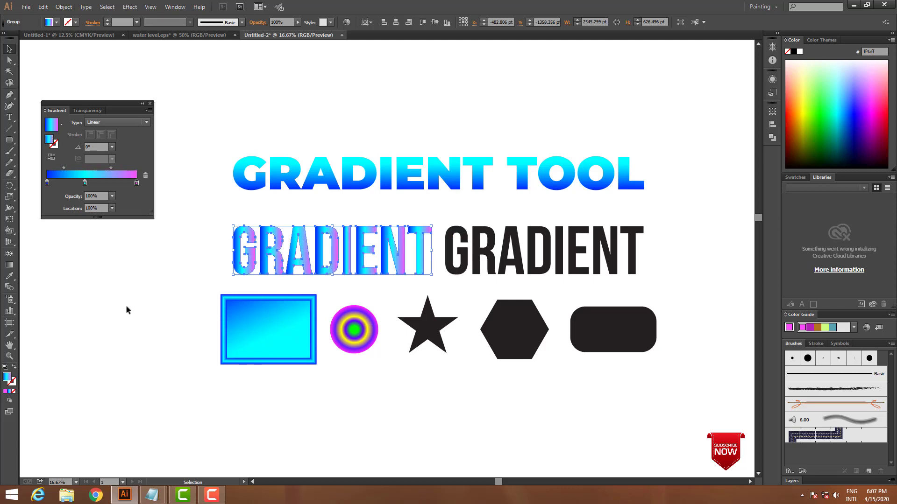
Remove the pink stop from the first "GRADIENT" word's gradient and deselect the word
click(135, 185)
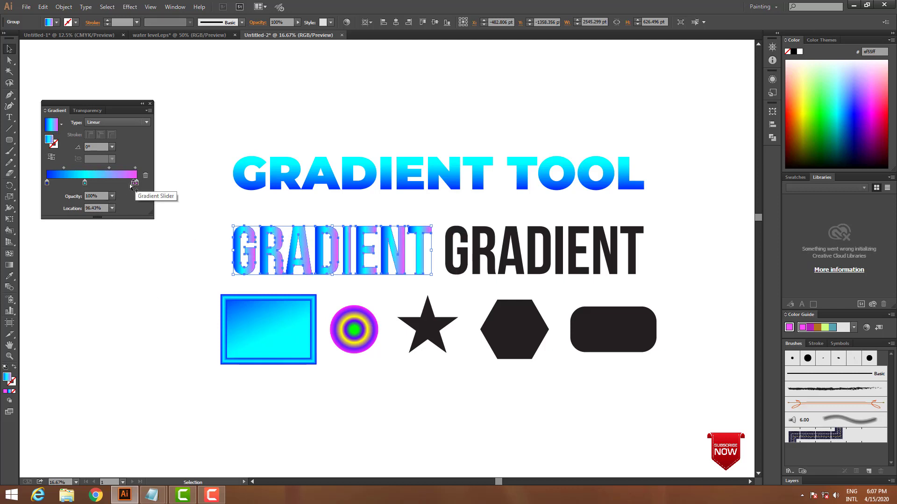
click(136, 195)
click(136, 184)
drag(136, 183, 145, 243)
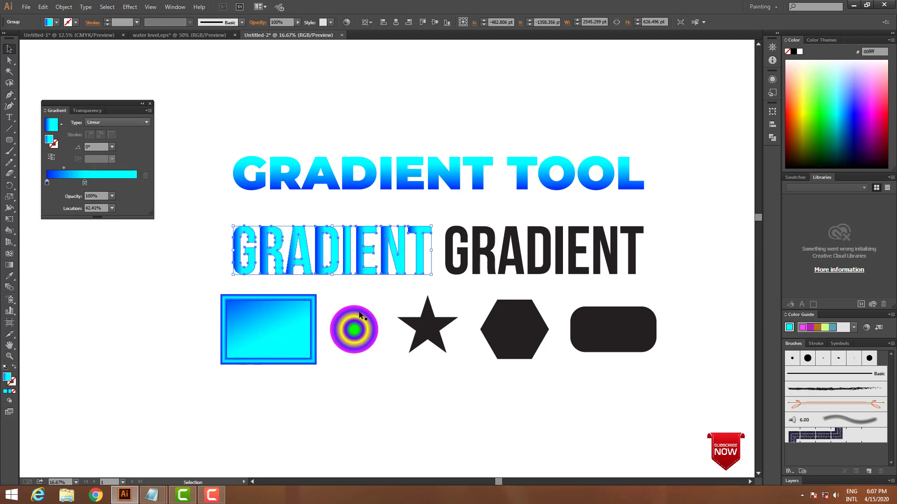
click(478, 381)
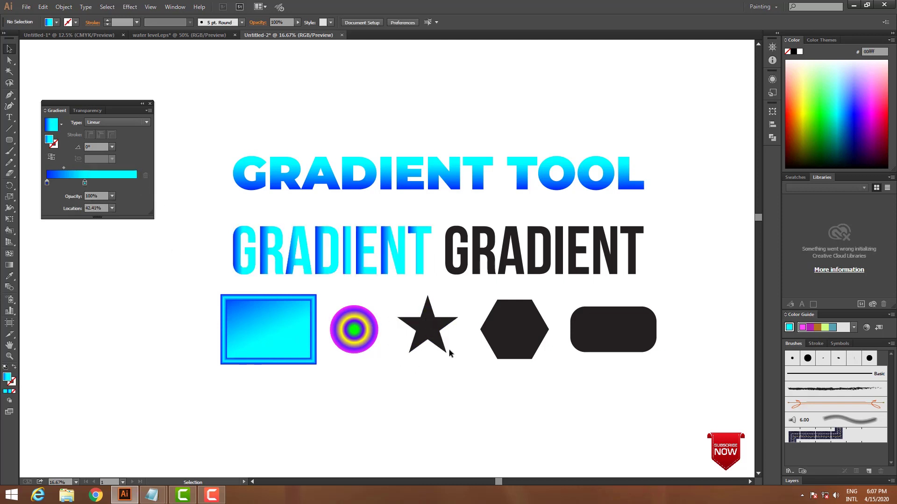
Apply the blue-to-cyan linear gradient to the star and move the cyan stop to about 99%
click(441, 346)
click(91, 183)
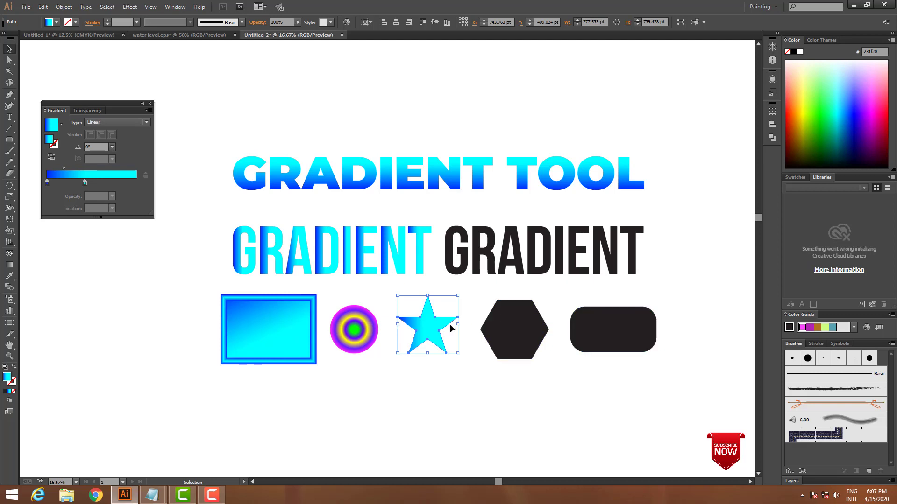
drag(85, 187, 135, 184)
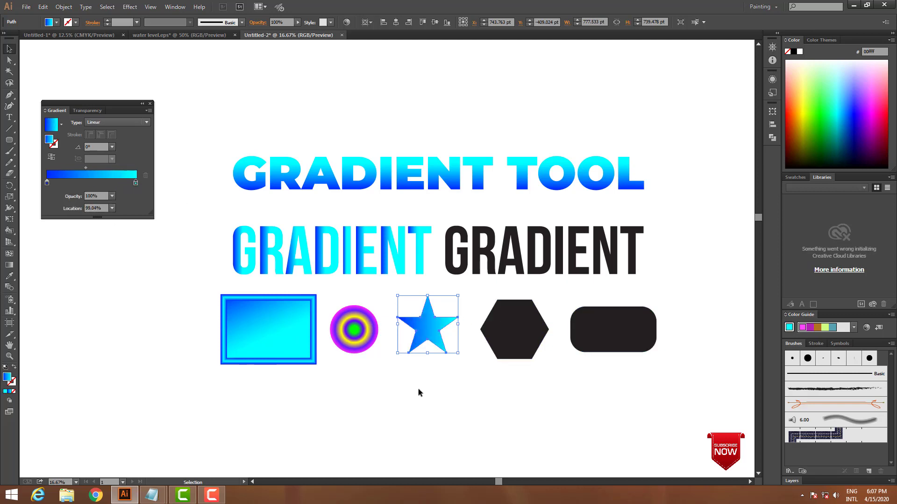
Apply the linear gradient to the second "GRADIENT" word and change its blue stop to purple (#8800ff)
click(507, 271)
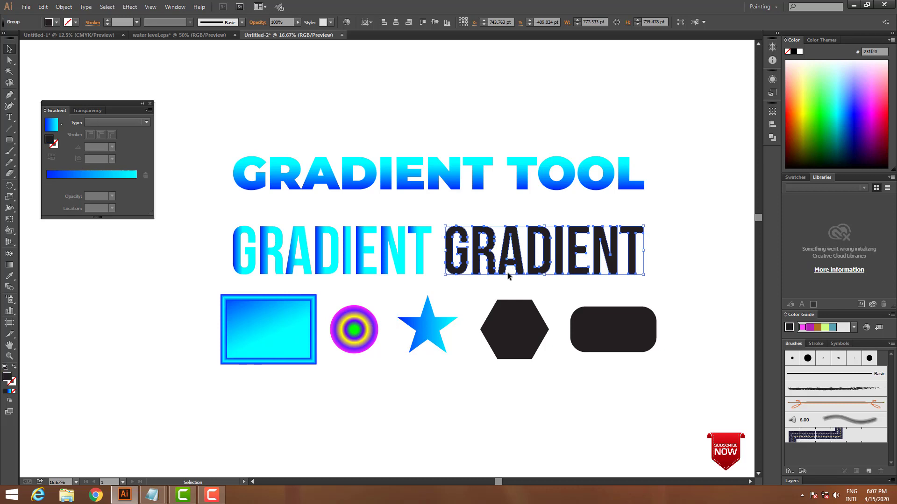
click(115, 179)
double_click(46, 182)
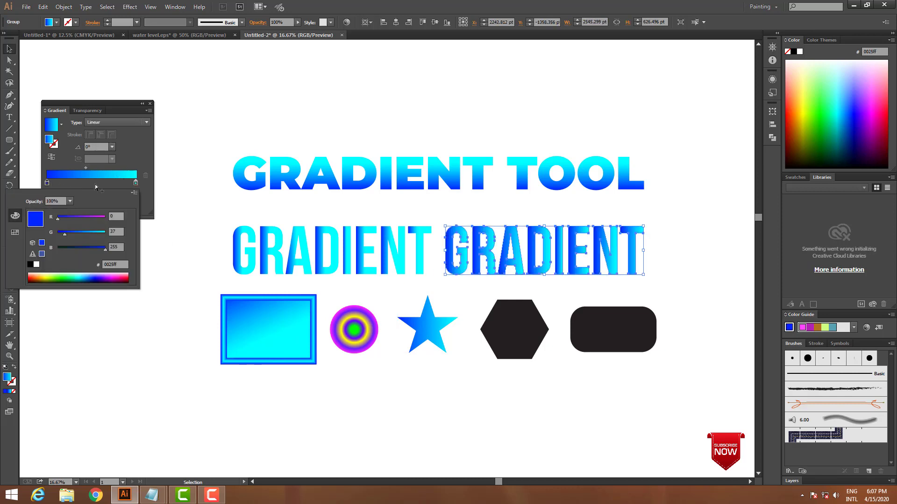
mouse_move(88, 218)
mouse_down()
mouse_move(107, 216)
mouse_move(57, 233)
mouse_move(82, 217)
mouse_up()
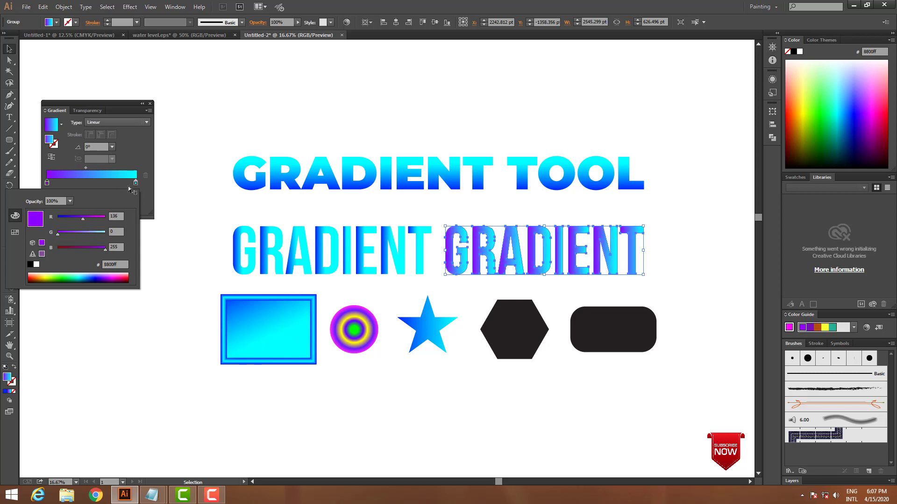
Change the second "GRADIENT" word's cyan stop to magenta (#ff00ff) and move the gradient midpoint to about 60%
click(136, 182)
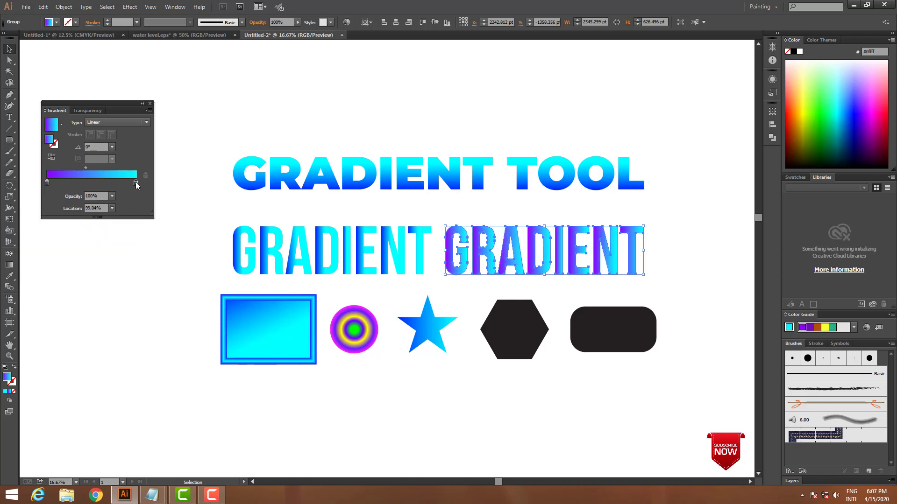
double_click(136, 183)
drag(83, 236, 122, 217)
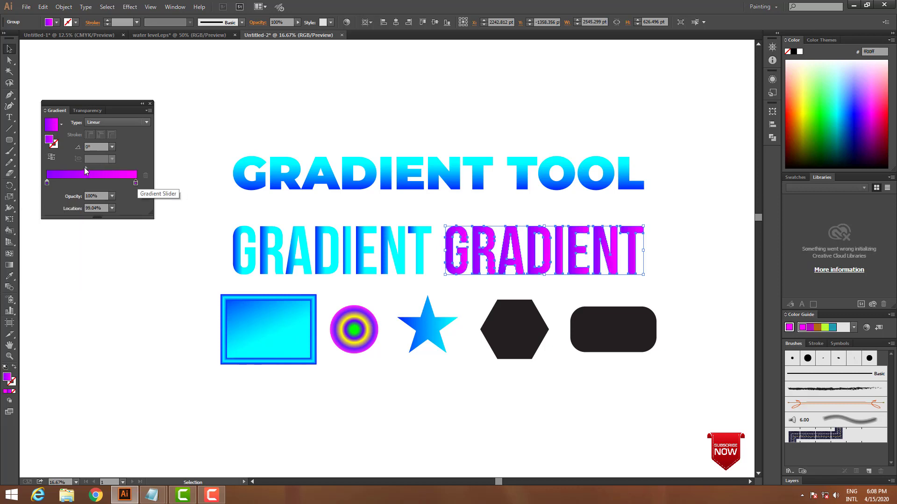
drag(86, 169, 101, 168)
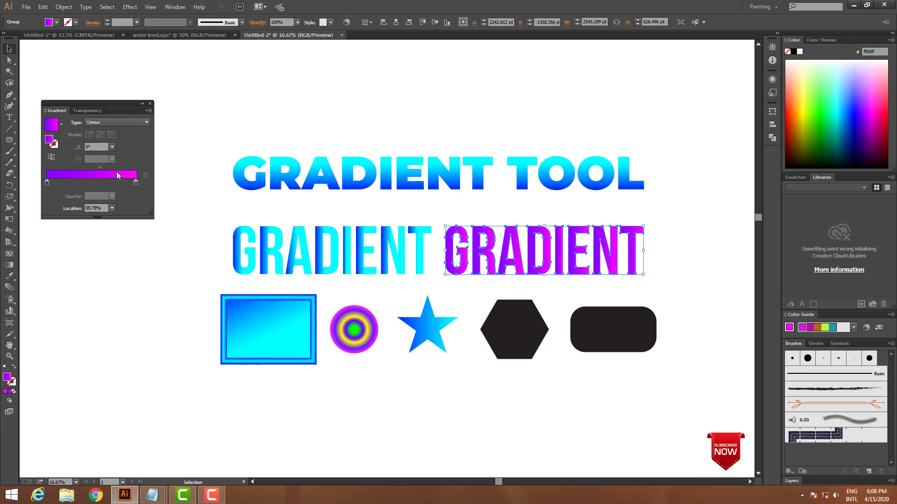
drag(112, 104, 113, 94)
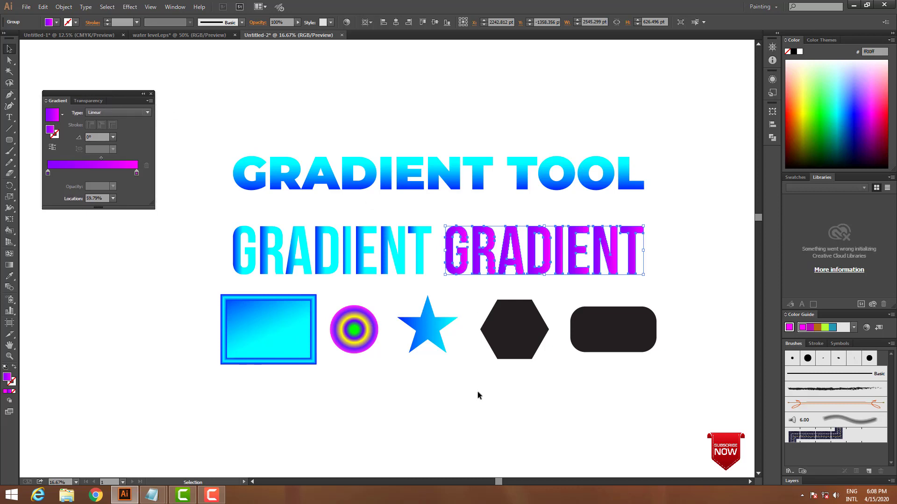
drag(127, 93, 129, 103)
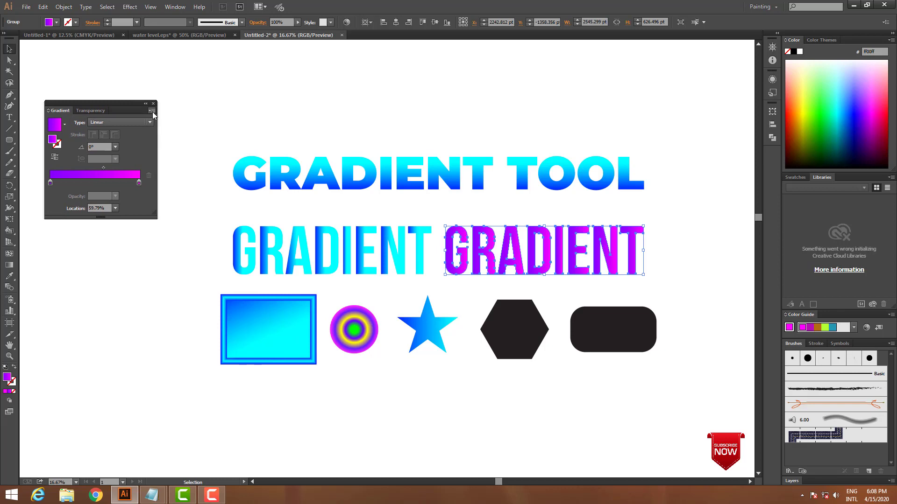